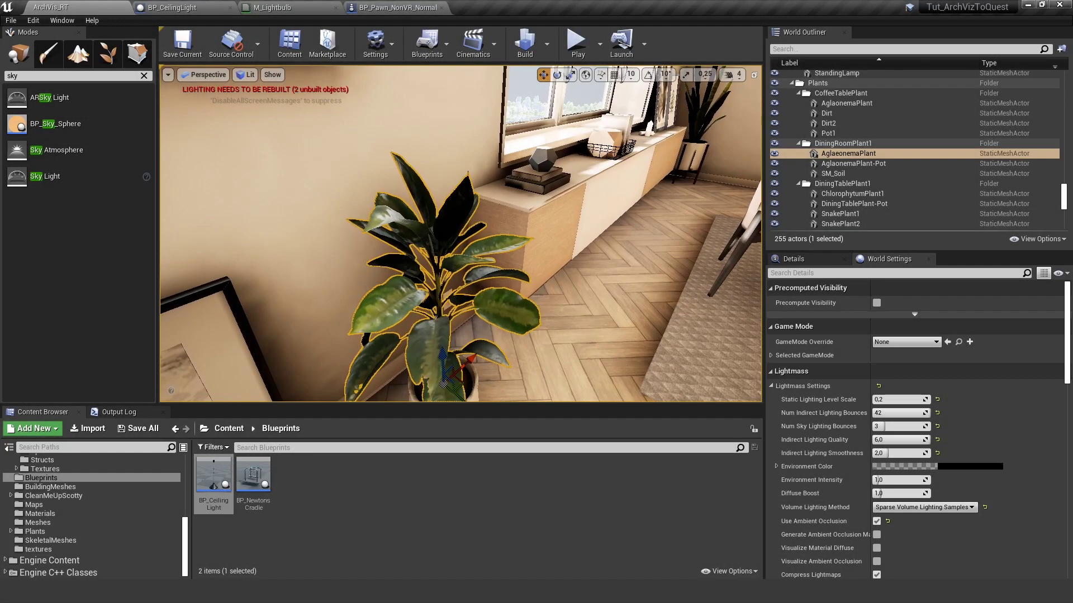
right_click_drag(530, 274, 508, 276)
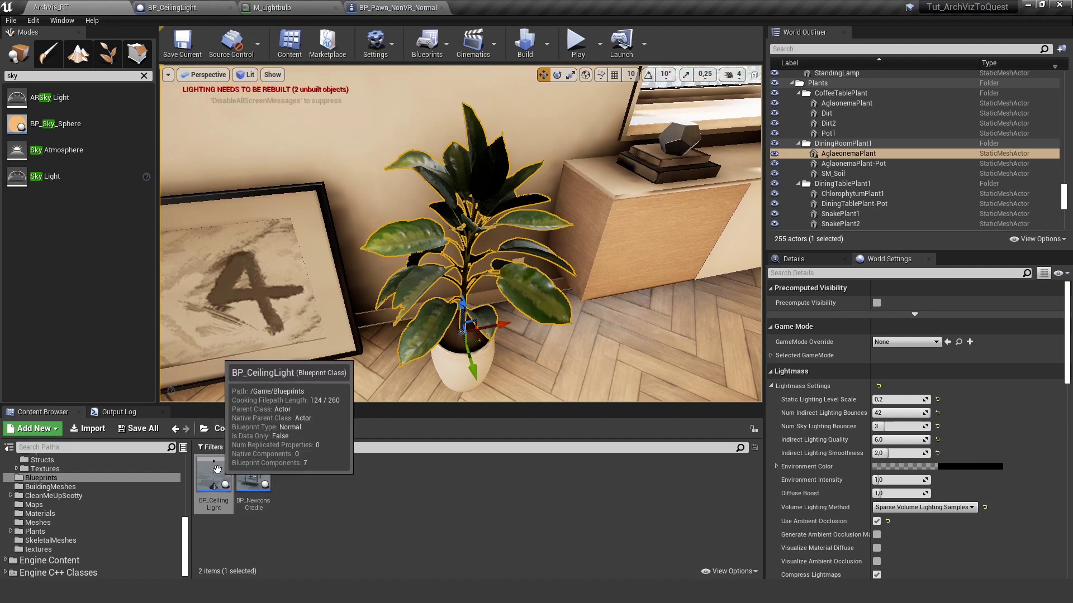
right_click_drag(378, 255, 530, 207)
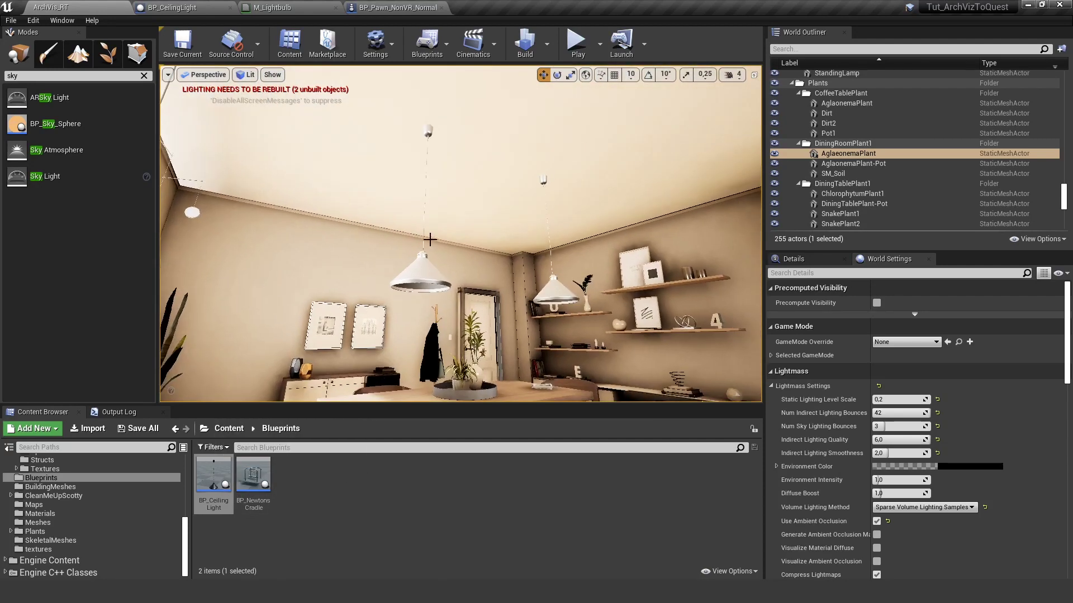
key("f")
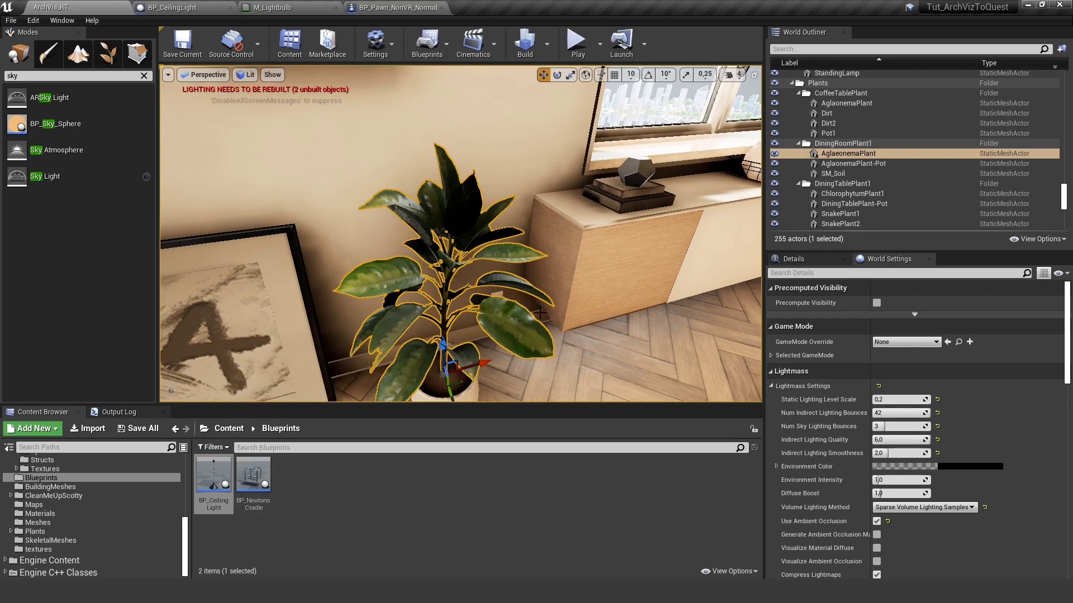
key("f")
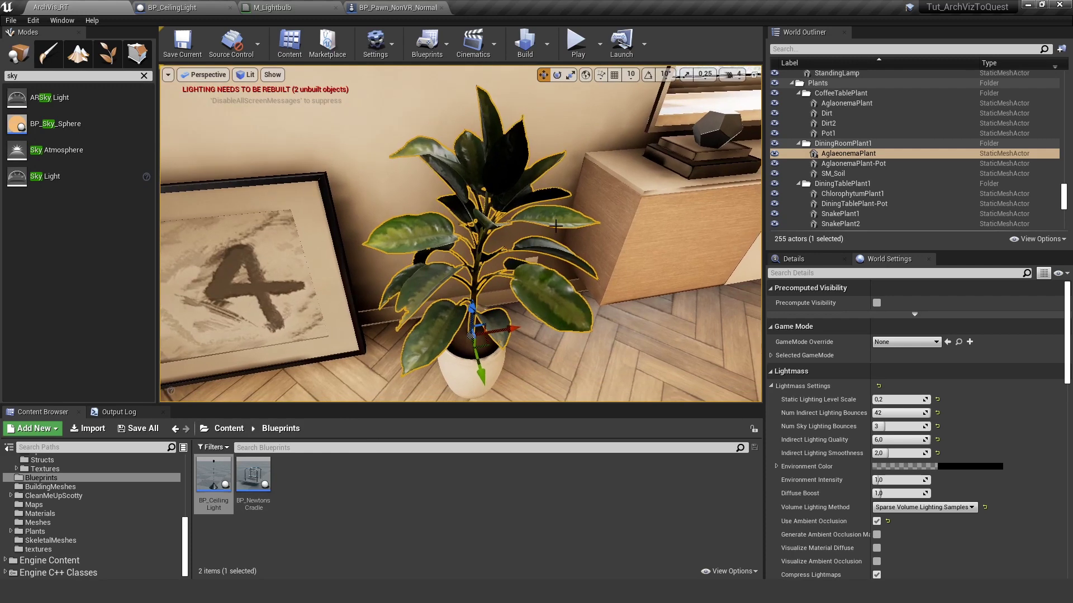
right_click_drag(523, 254, 613, 232)
key("f")
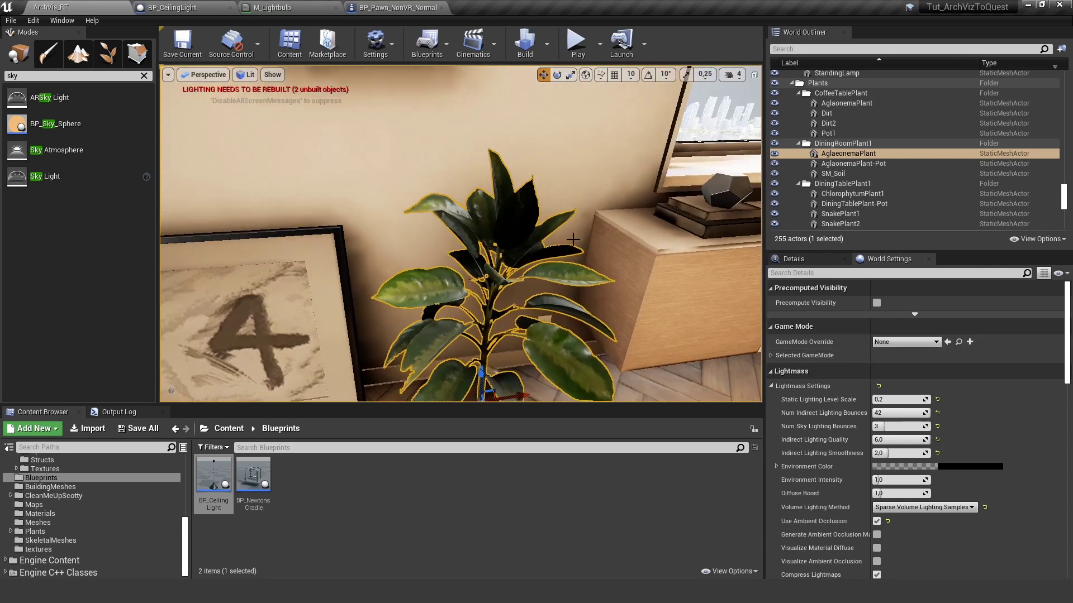
right_click_drag(536, 232, 581, 257)
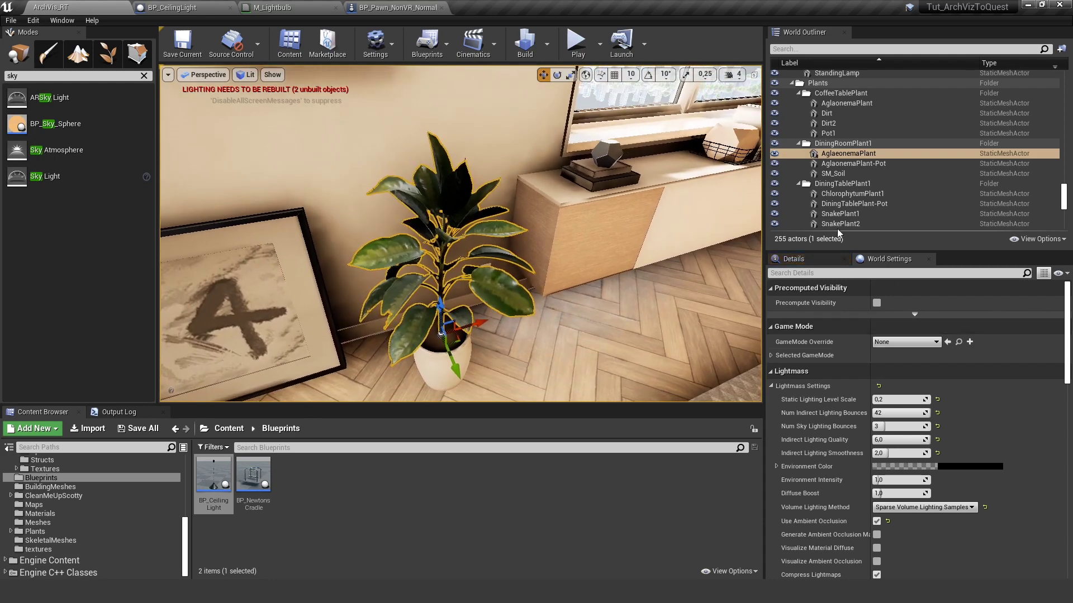
Add a Comp Highlight component to the selected AglaeonemaPlant actor.
left_click(796, 260)
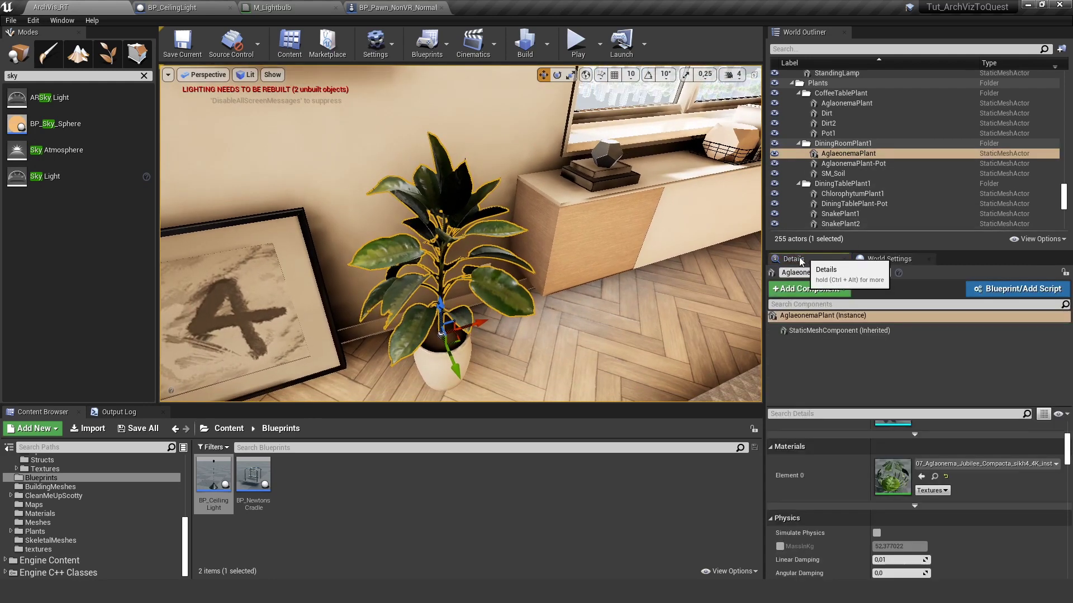
left_click(826, 290)
type("hig")
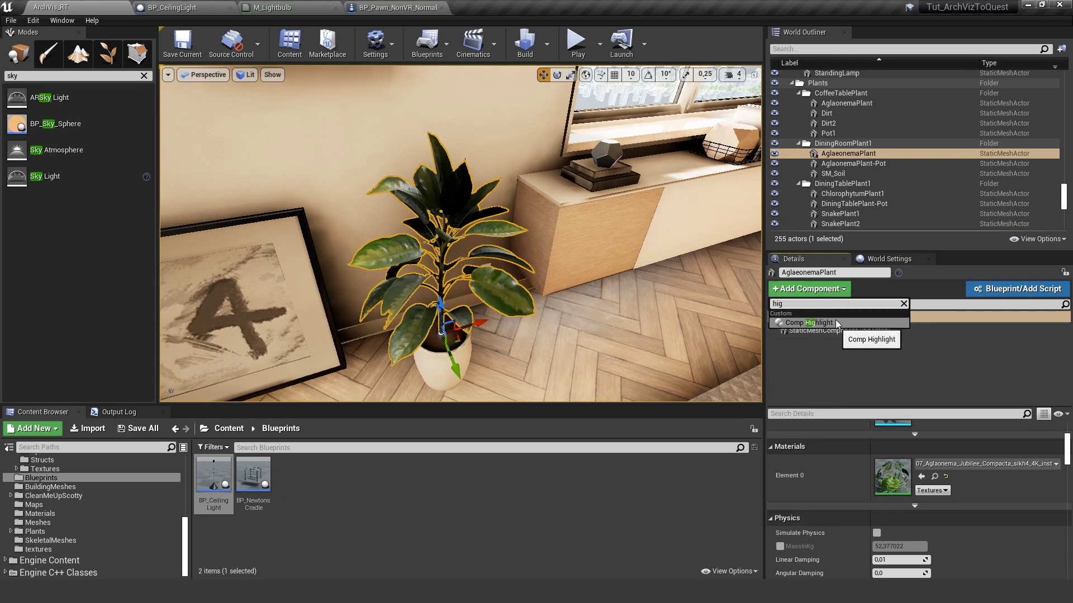
left_click(835, 323)
Set the plant's Comp_Highlight type to Mesh.
scroll(937, 465, "up", 2)
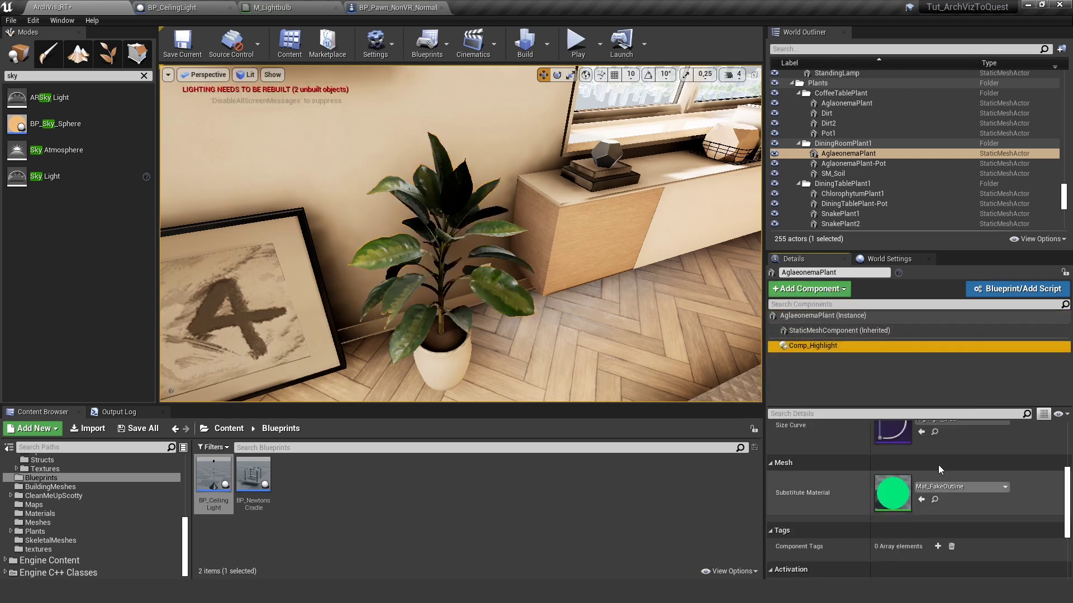
left_click(963, 455)
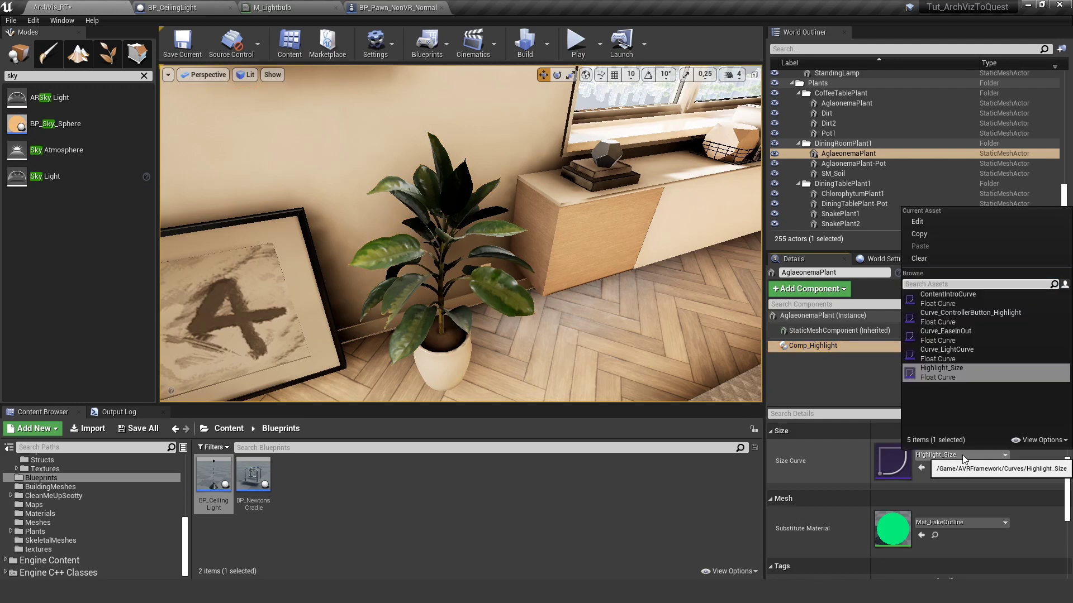
scroll(843, 464, "up", 2)
scroll(843, 465, "up", 2)
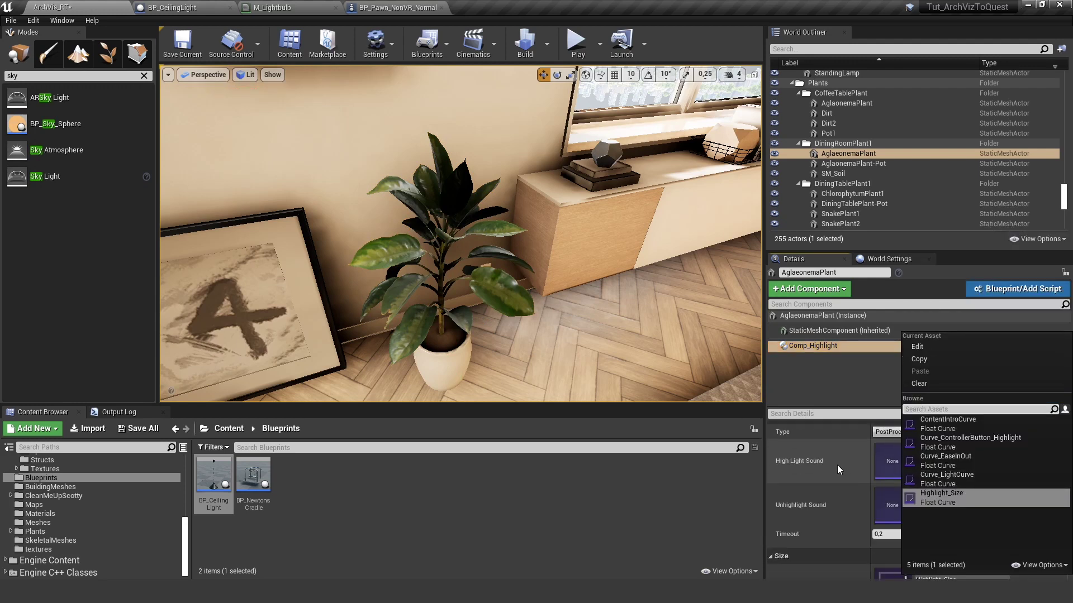
left_click(811, 450)
left_click(880, 446)
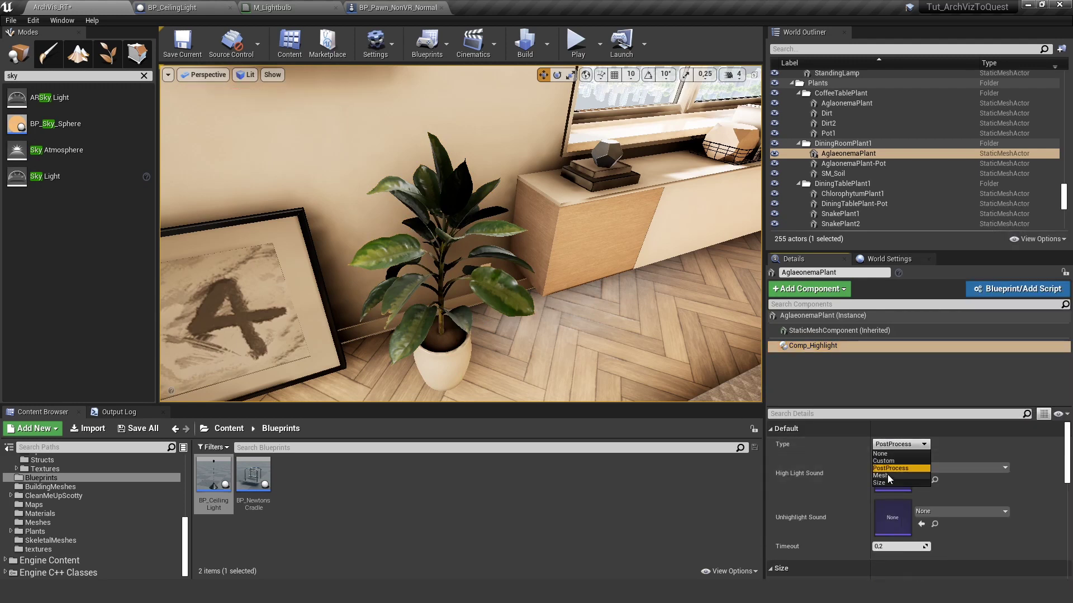
left_click(887, 475)
Play the level to check the plant's highlight in the dining area, and stop the session.
left_click(579, 44)
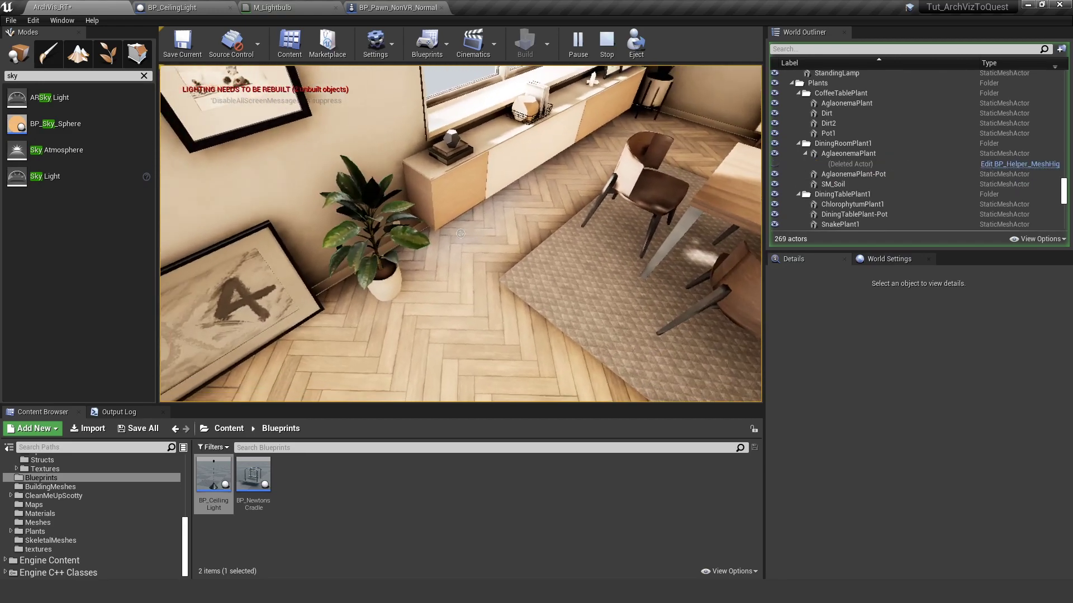
key("Escape")
mouse_move(505, 218)
right_mouse_down()
mouse_move(475, 206)
mouse_move(517, 221)
mouse_move(500, 227)
right_mouse_up()
right_click(506, 217)
Add a Comp Select component to the AglaeonemaPlant actor and select it in the component list.
key("w")
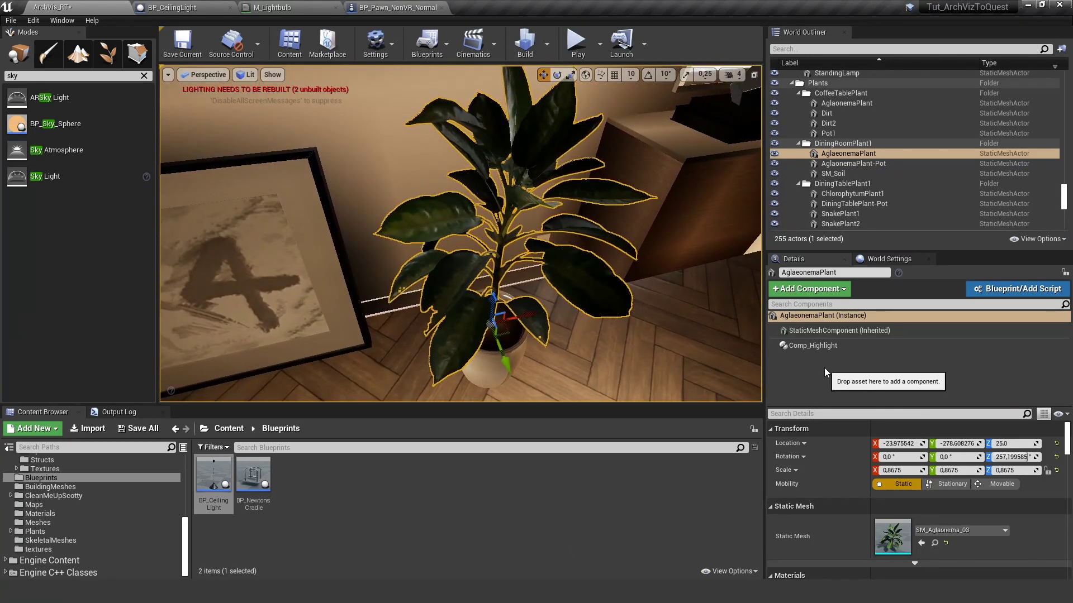
key("s")
right_click_drag(418, 284, 413, 269)
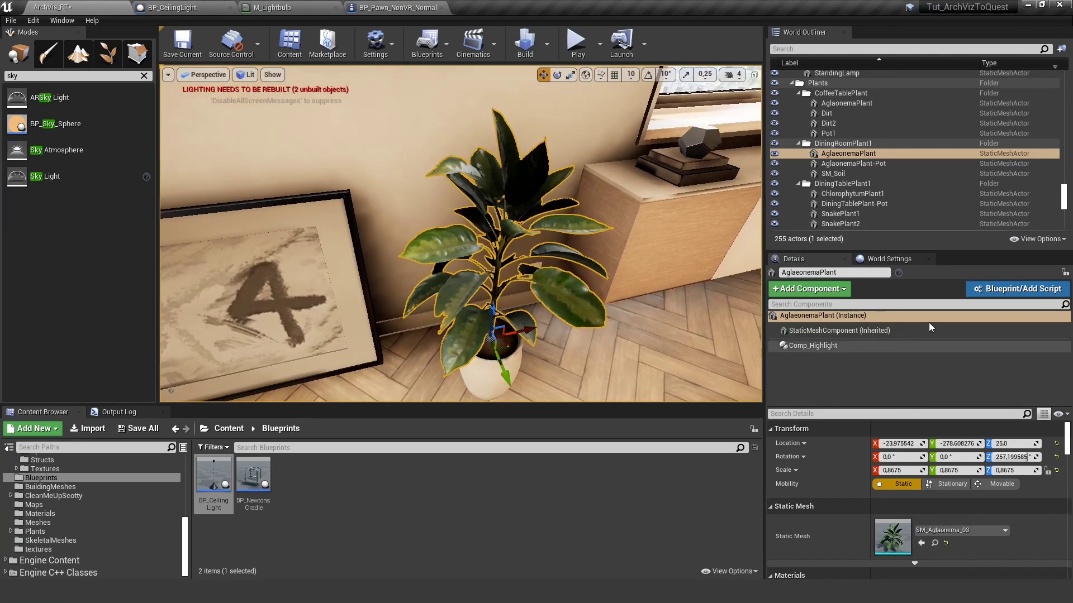
left_click(834, 289)
type("sele")
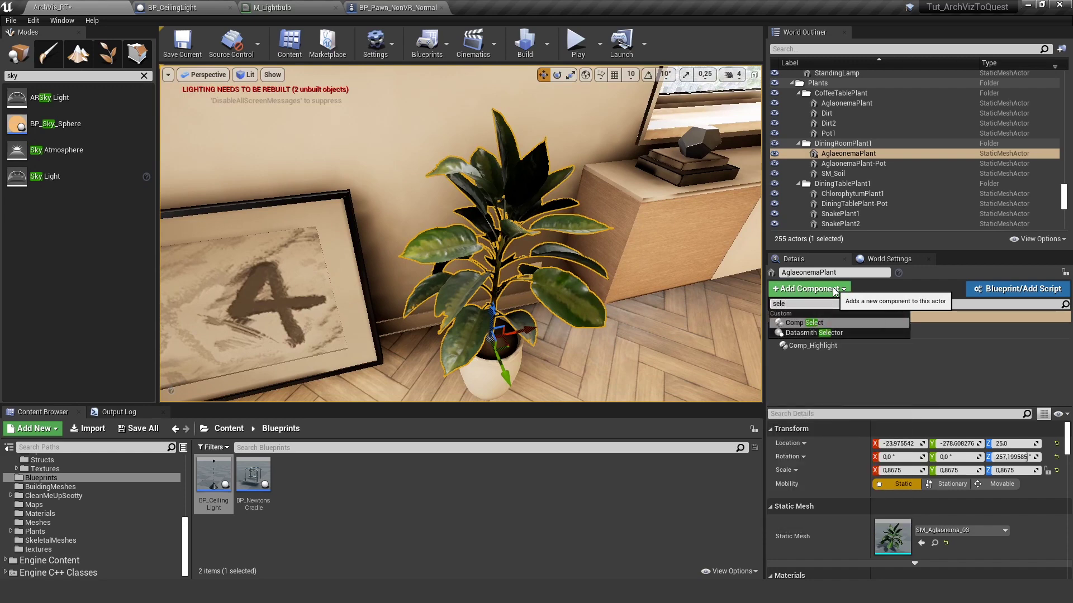
left_click(807, 323)
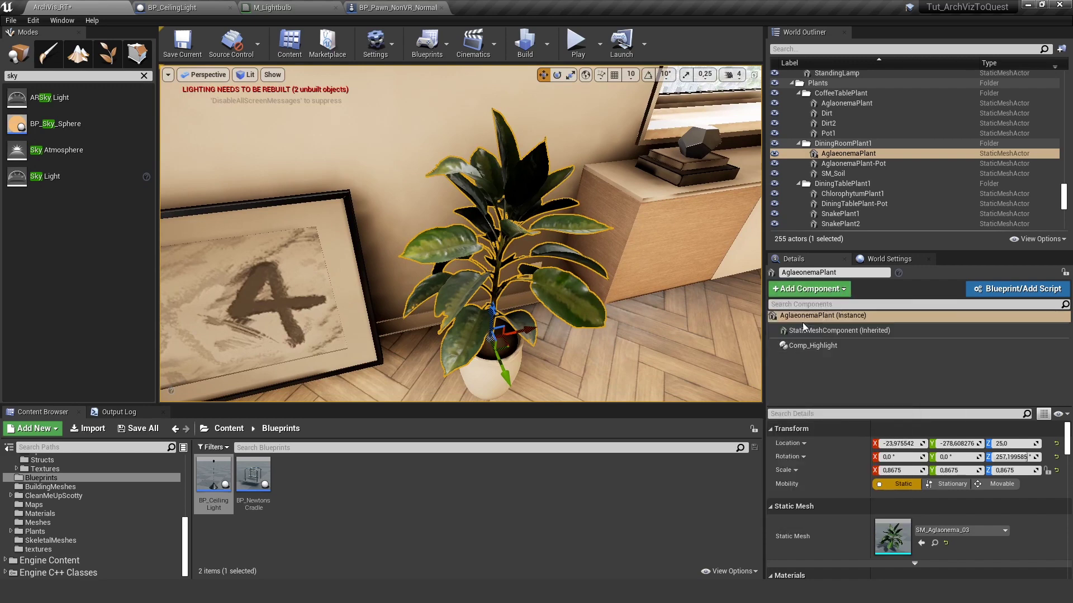
left_click(793, 376)
left_click(807, 358)
Set the Comp_Select type to SelectionMenu and add one selection type set to VisualChange.
left_click(915, 446)
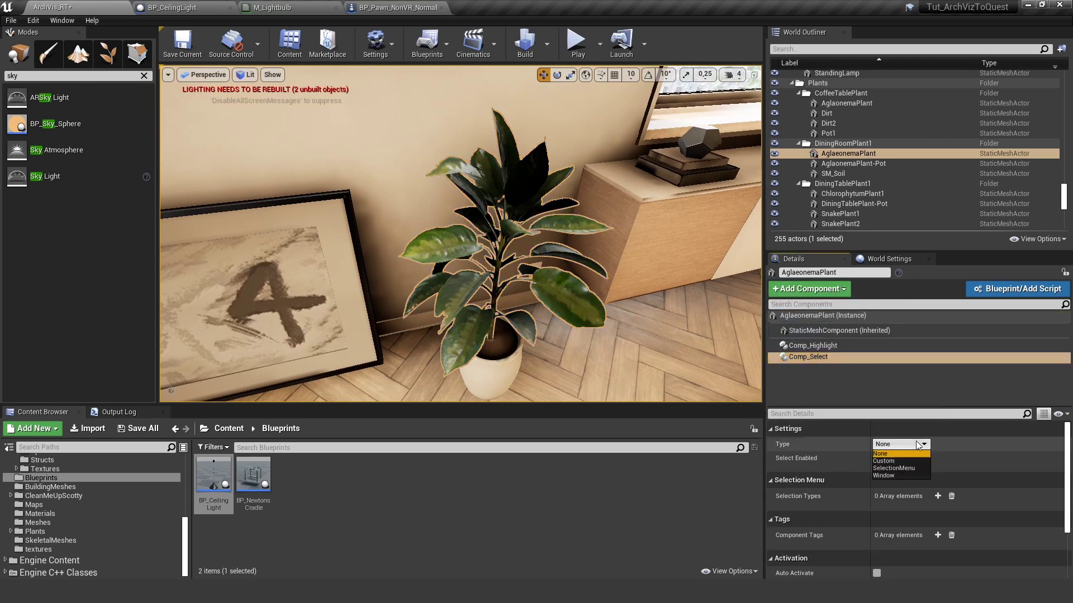
left_click(907, 469)
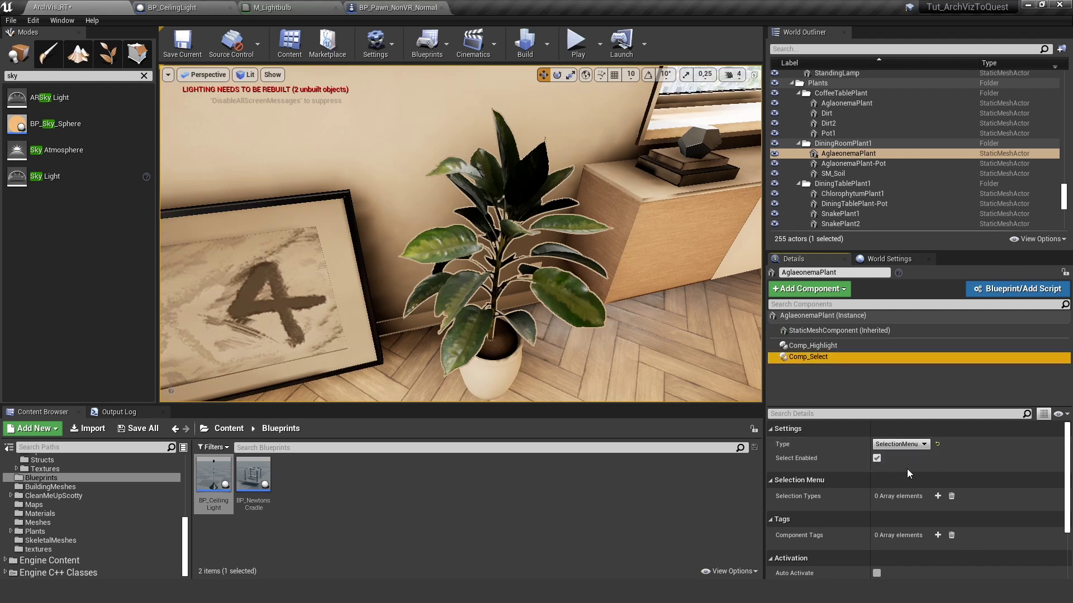
left_click(937, 496)
left_click(913, 511)
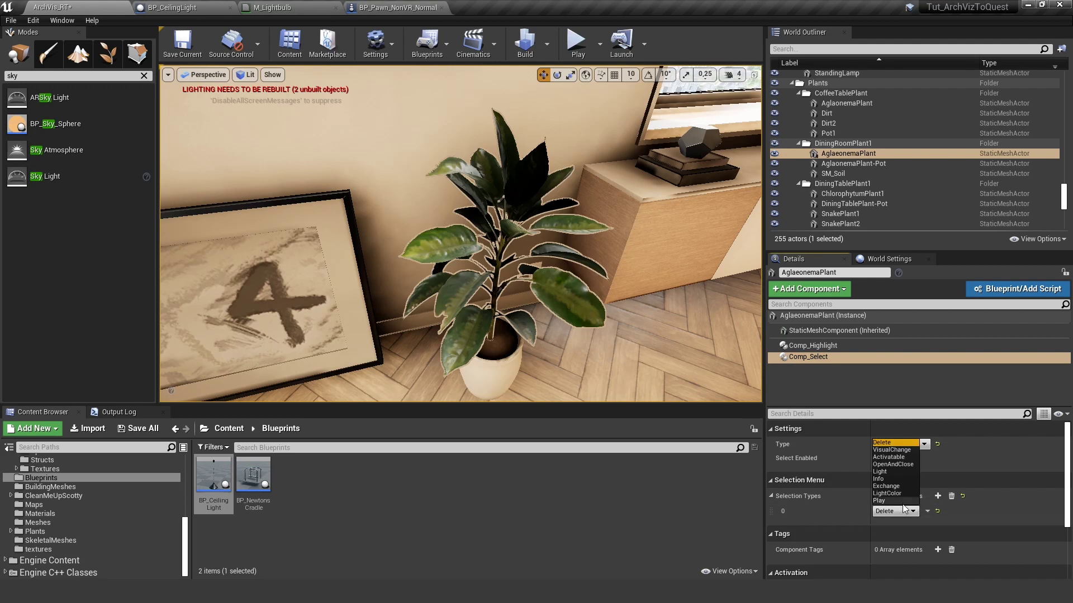
left_click(892, 451)
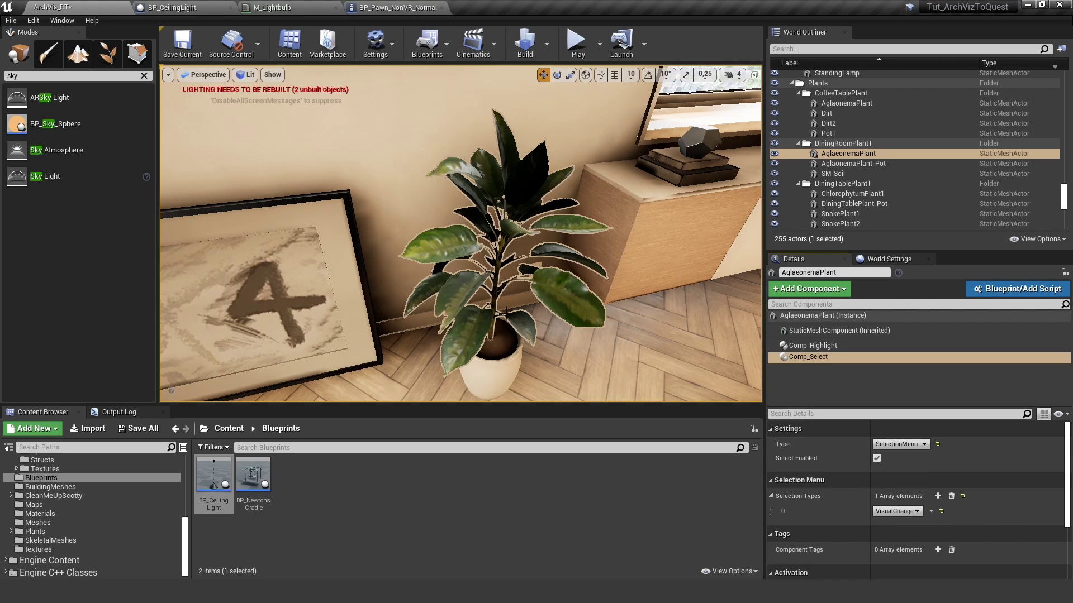
Add a Comp Visual component to the AglaeonemaPlant actor.
right_click_drag(519, 240, 542, 258)
left_click(801, 386)
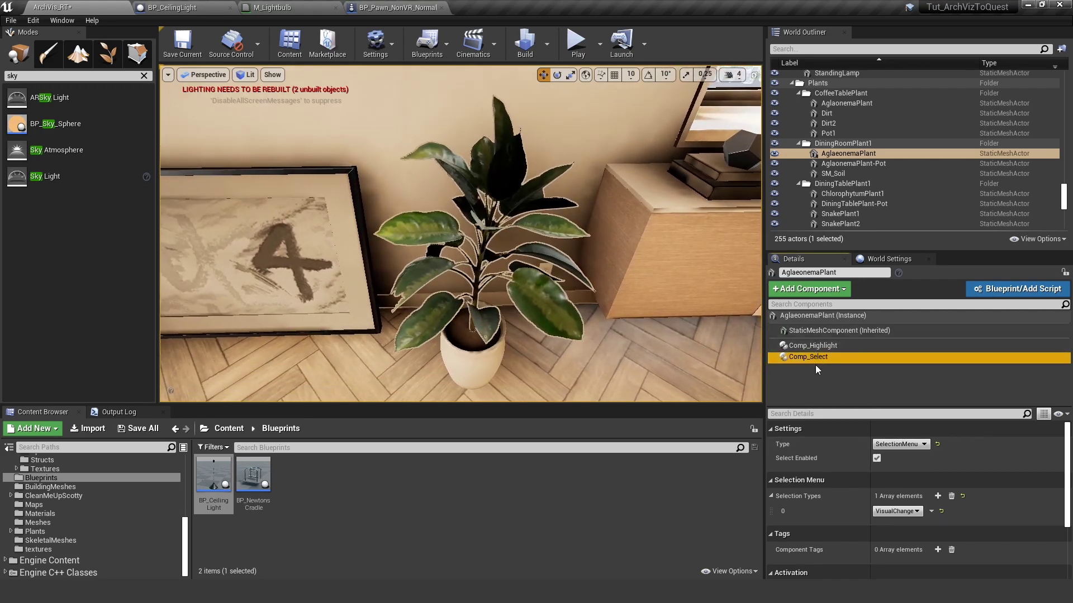
left_click(831, 290)
type("vis")
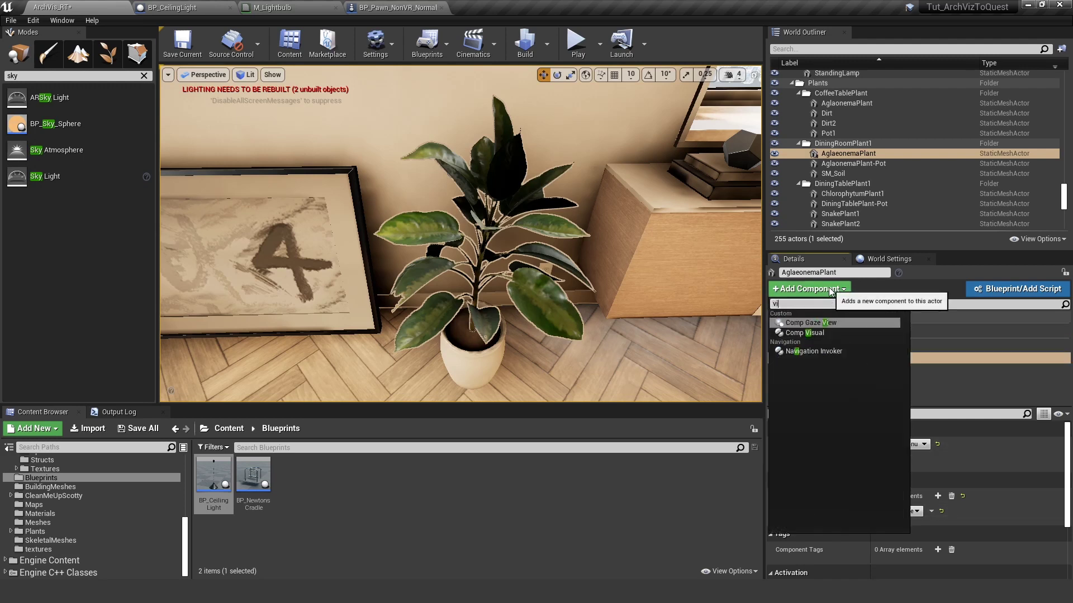
left_click(827, 327)
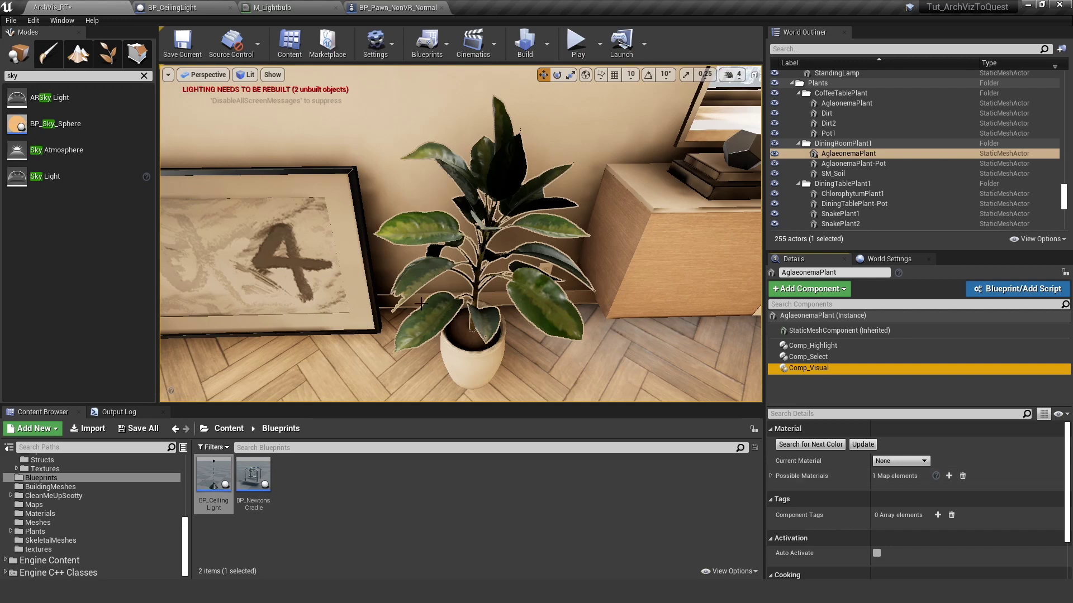
In Comp_Visual, set the current material to White and the key of the first possible material to White.
right_click_drag(428, 290, 603, 376)
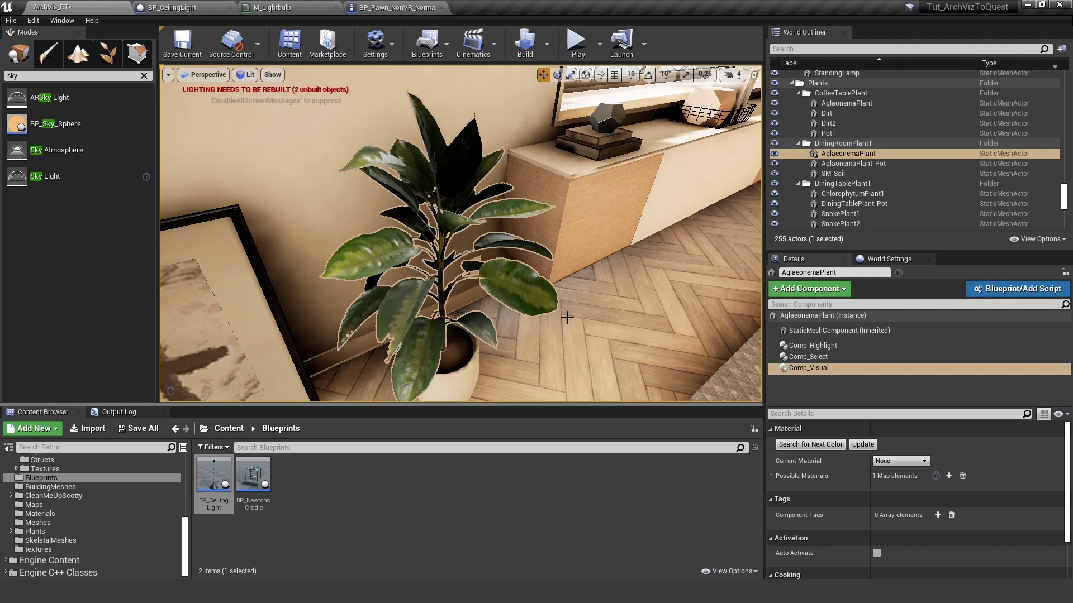
left_click(896, 464)
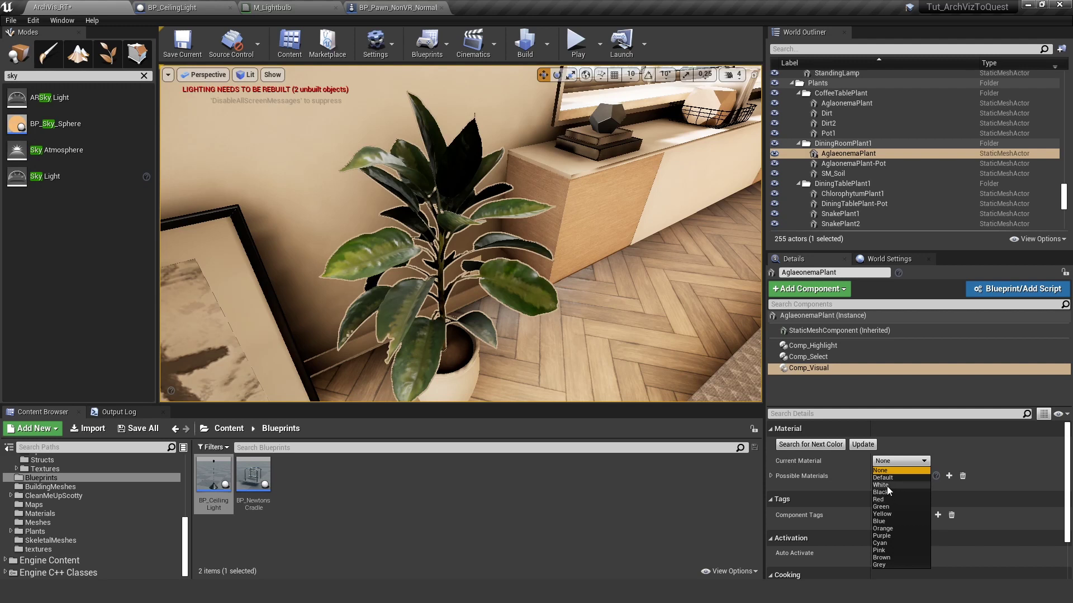
left_click(887, 485)
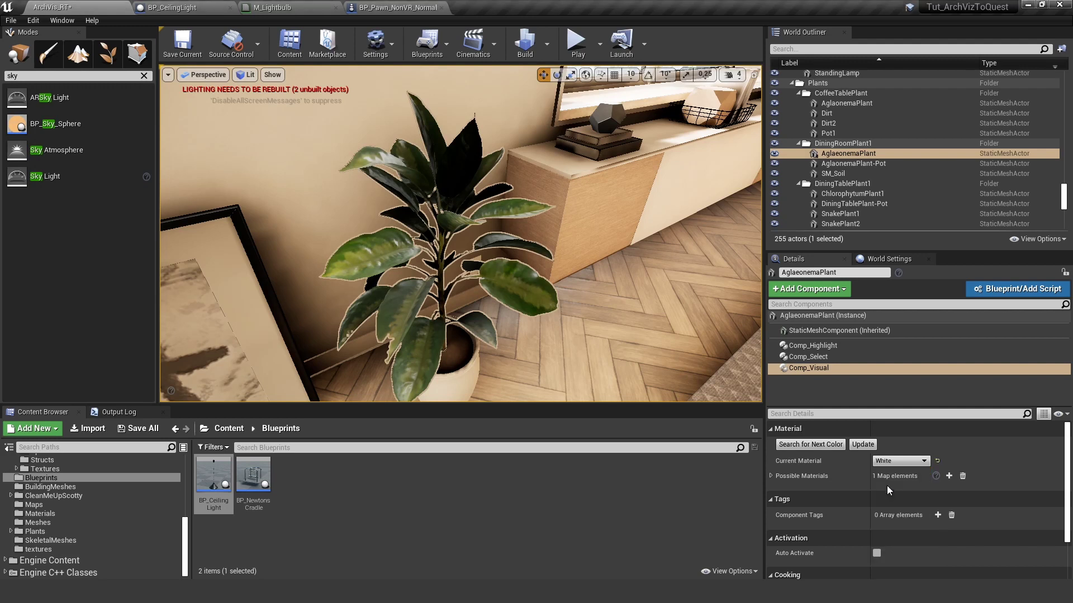
left_click(770, 475)
left_click(782, 491)
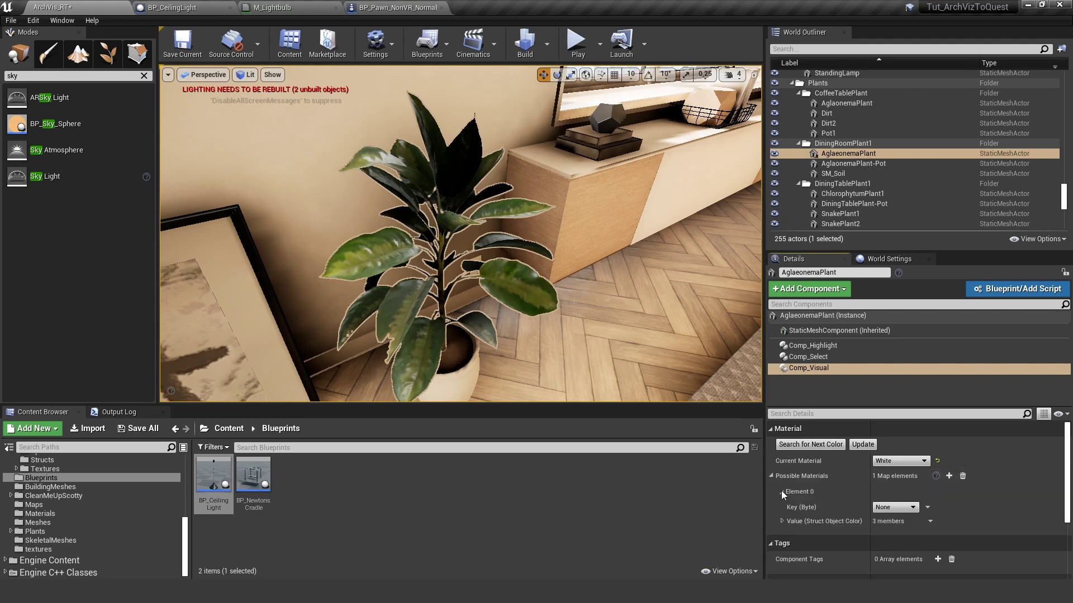
left_click(904, 508)
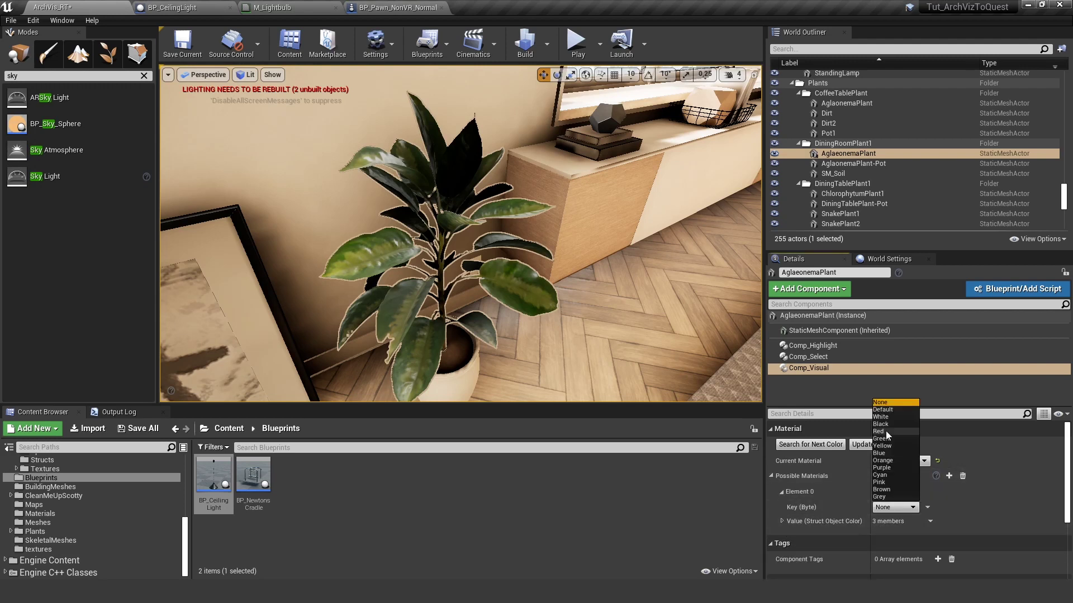
left_click(881, 417)
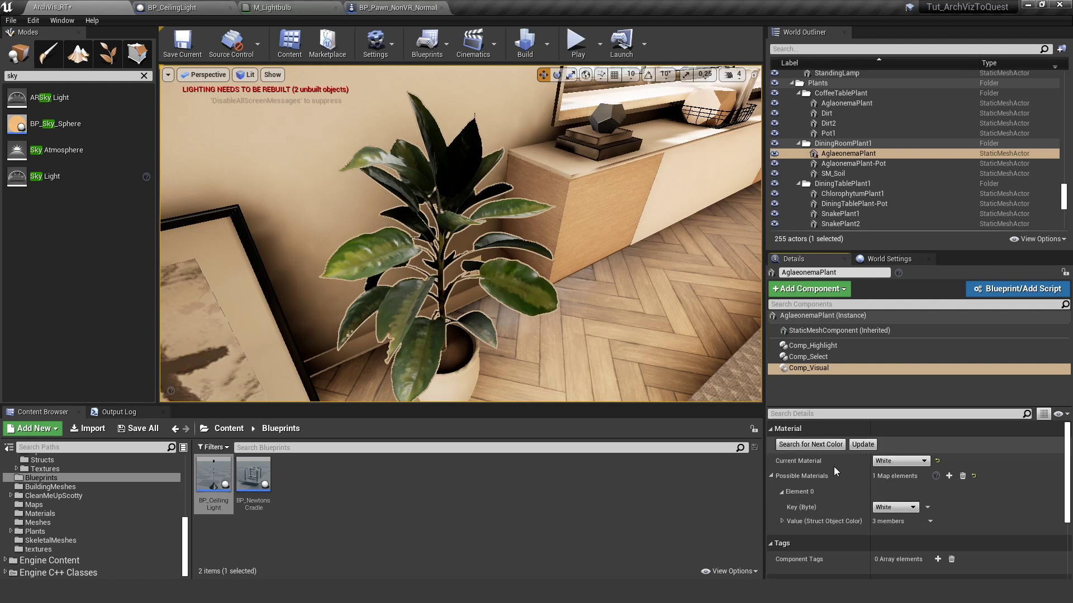
Expand the White entry's object color value to show its button and mesh settings, and open the textures content folder.
left_click(783, 521)
scroll(972, 501, "down", 3)
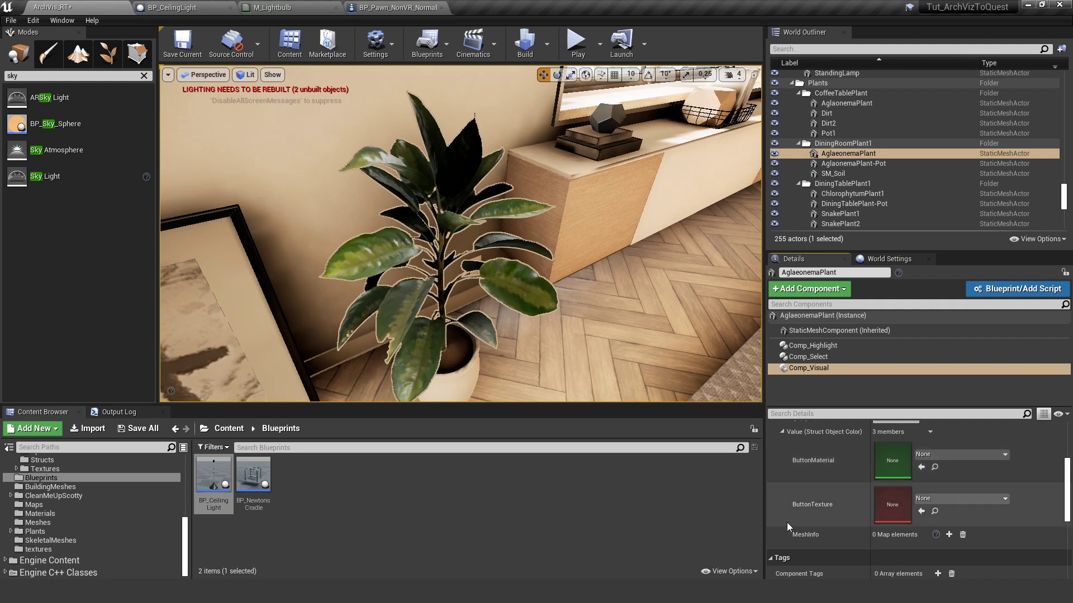
mouse_move(820, 512)
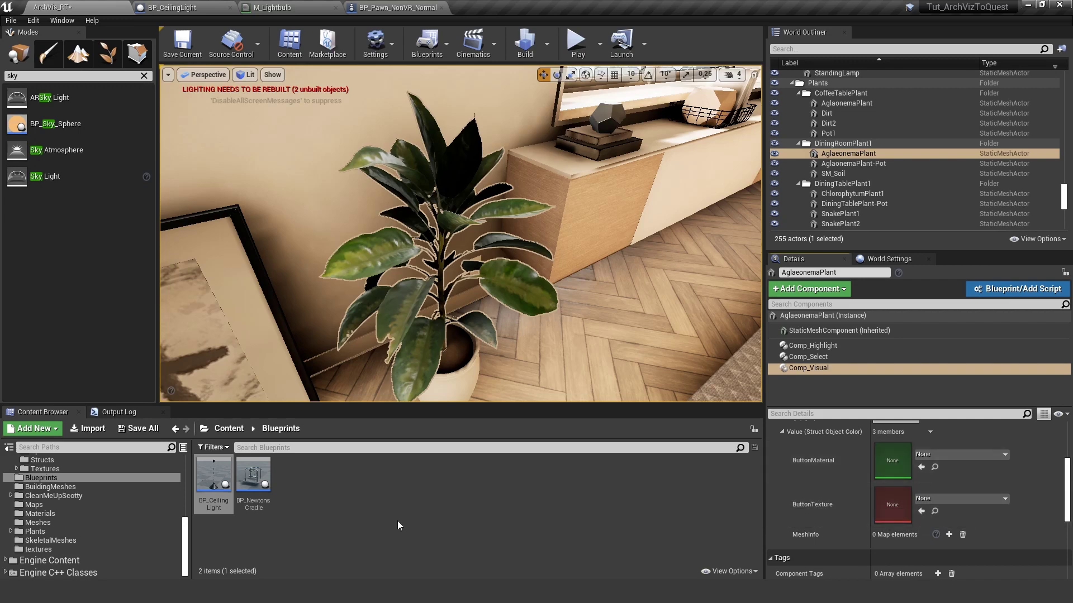
left_click(38, 549)
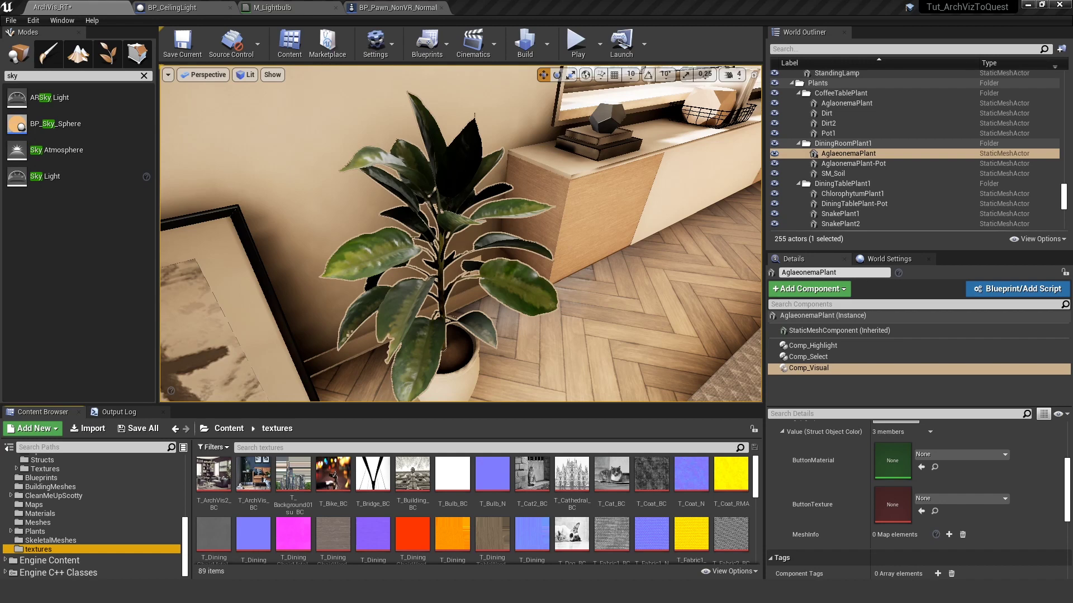
left_click_drag(0, 228, 500, 330)
left_click(414, 295)
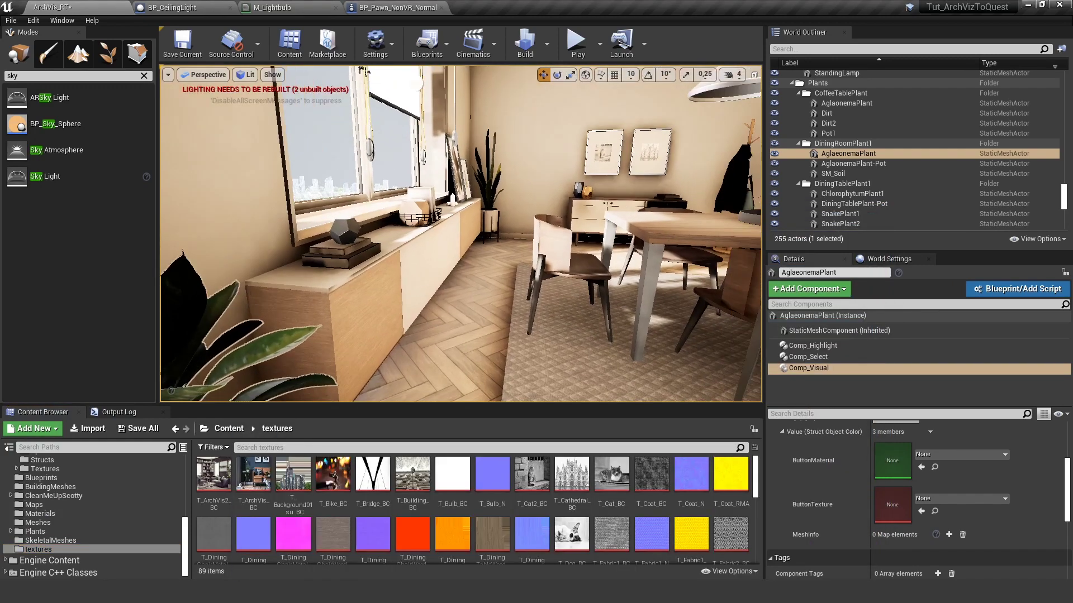
key("w")
mouse_move(524, 212)
right_mouse_down()
mouse_move(525, 223)
mouse_move(524, 212)
right_mouse_up()
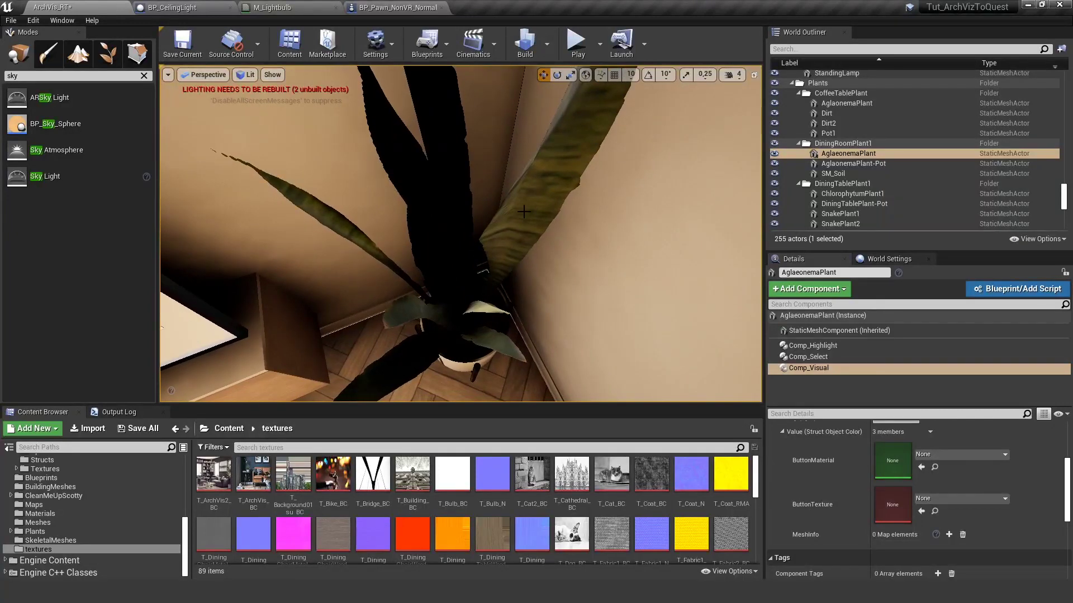
Open the snake plant's static mesh, copy a screenshot area of about 300 x 426 pixels around it, and return to the level.
left_click(524, 212)
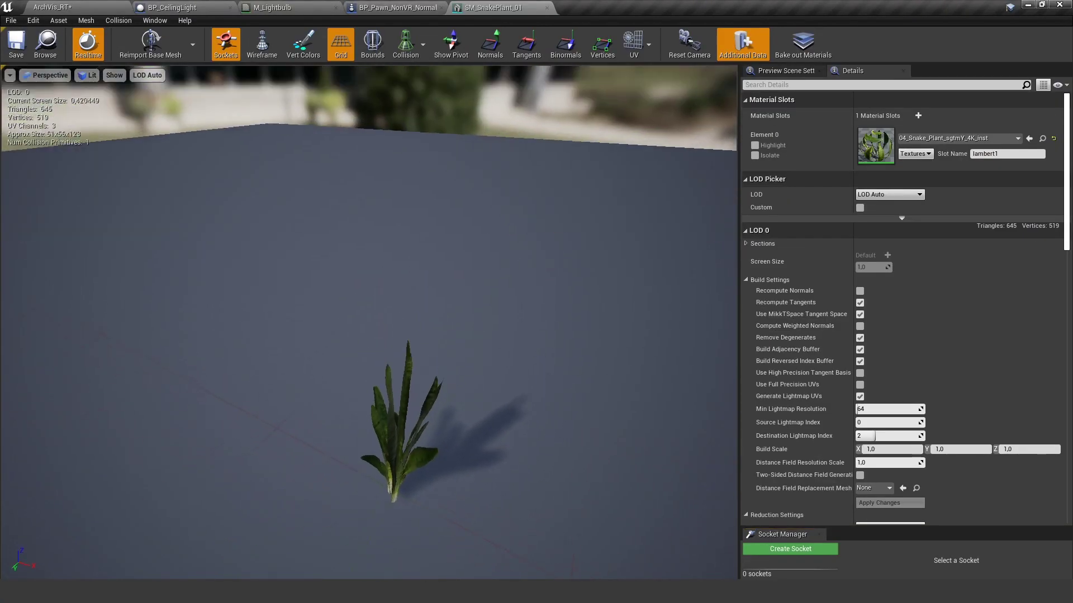
key("Print")
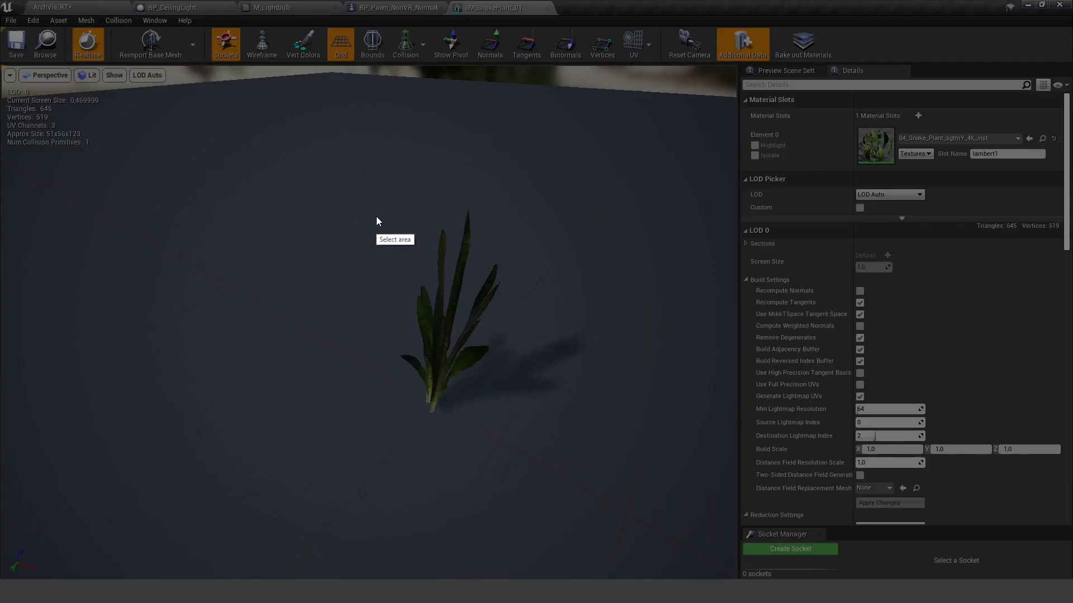
left_click_drag(368, 195, 537, 434)
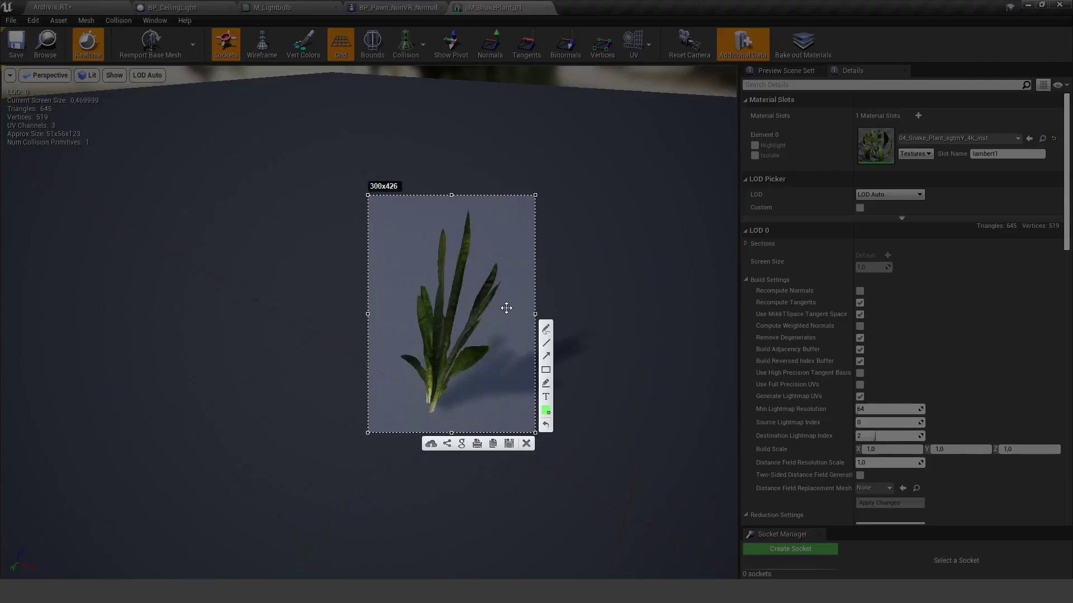
key("ctrl+c")
left_click(73, 8)
right_click_drag(358, 190, 257, 162)
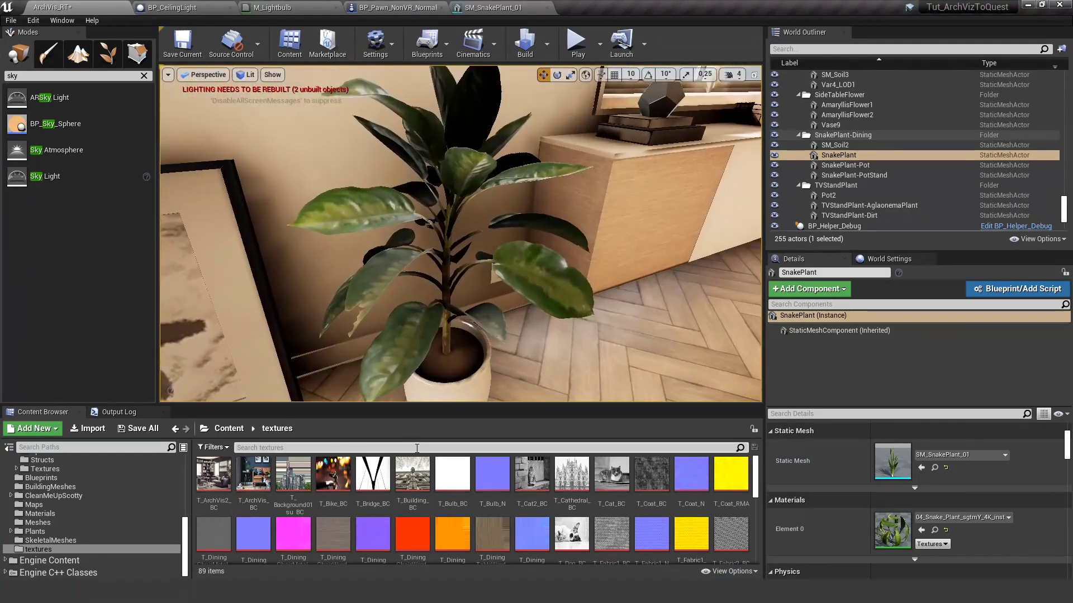
Import the Plant_1 and Plant_2 images from the ArchvisProject folder into the textures content folder.
left_click(35, 592)
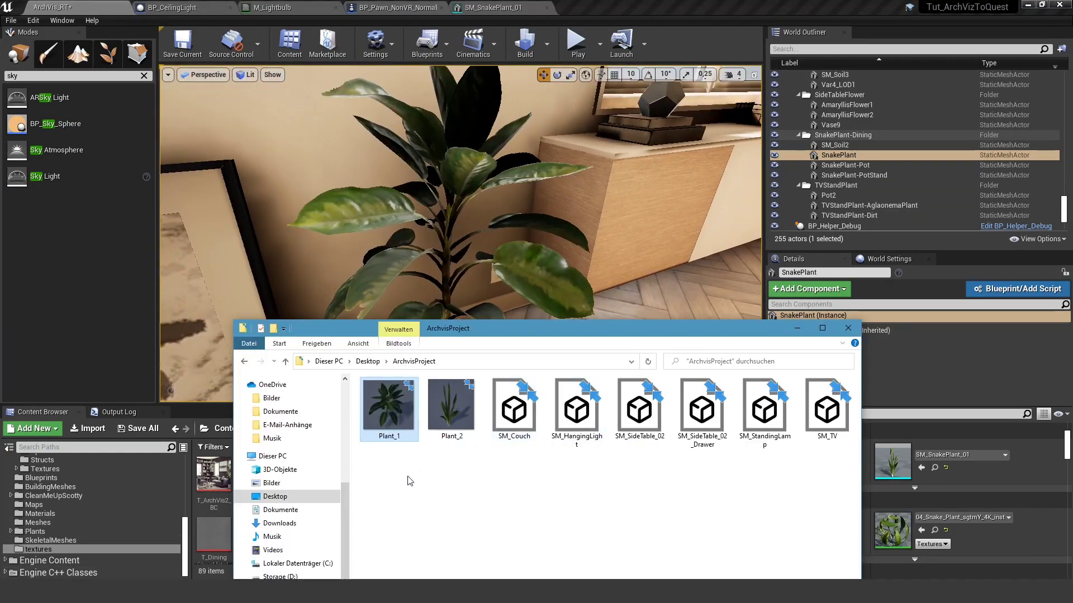
left_click_drag(388, 469, 676, 87)
left_click_drag(593, 163, 605, 217)
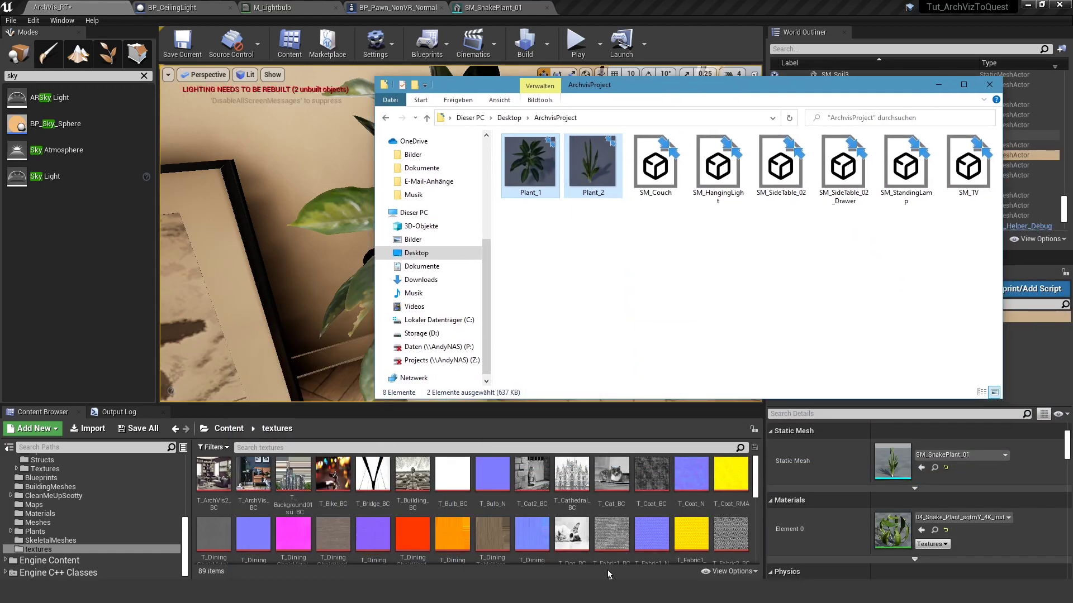
left_click_drag(614, 560, 612, 555)
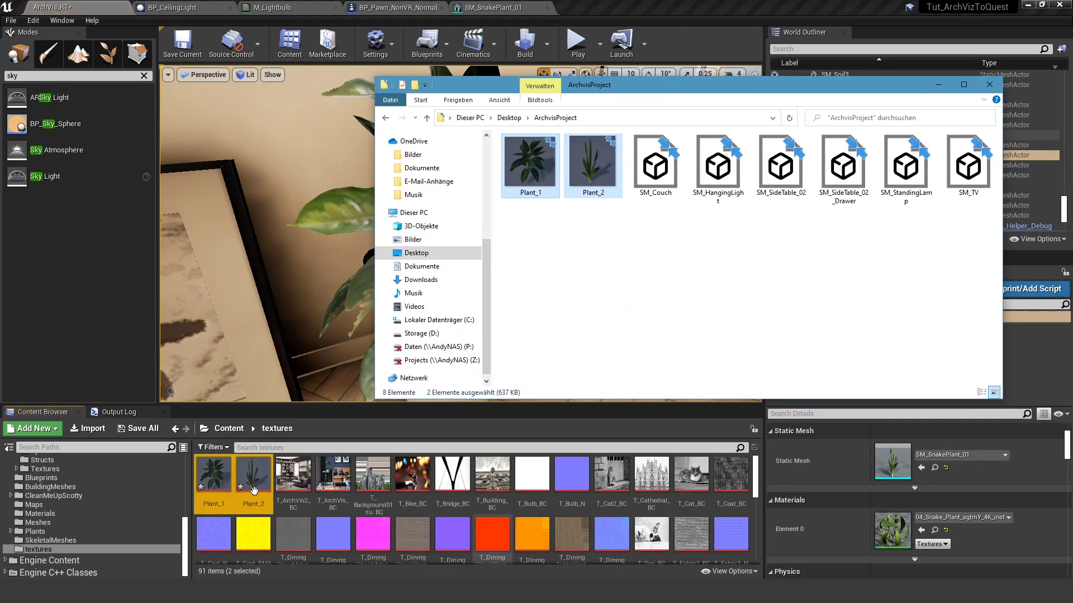
left_click(989, 84)
In the AglaeonemaPlant's Comp_Visual, set the White entry's button texture to Plant_1.
right_click_drag(497, 244, 518, 269)
left_click(518, 270)
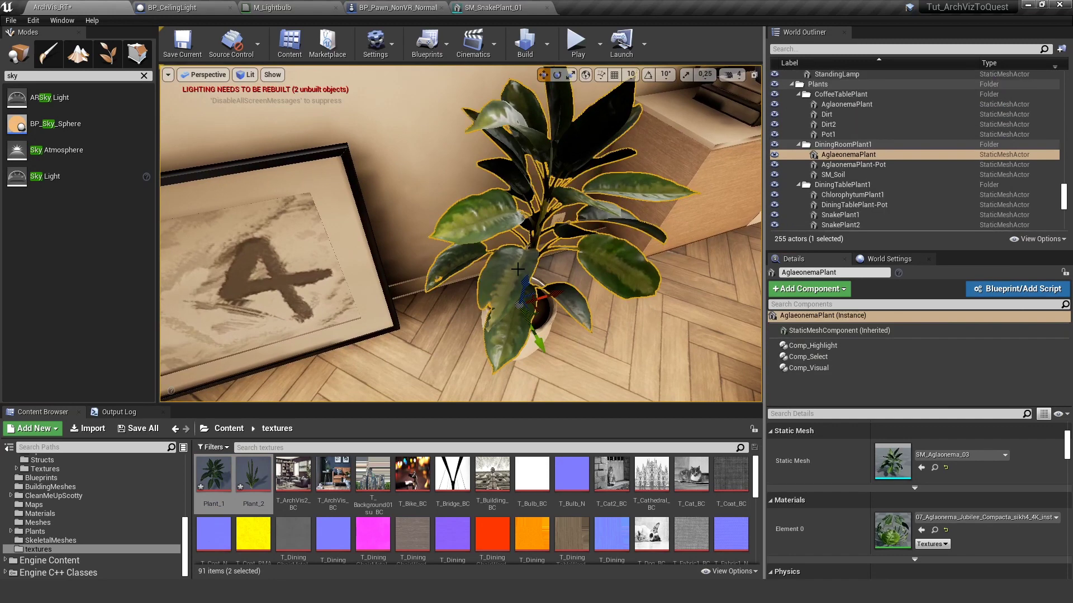
left_click(849, 368)
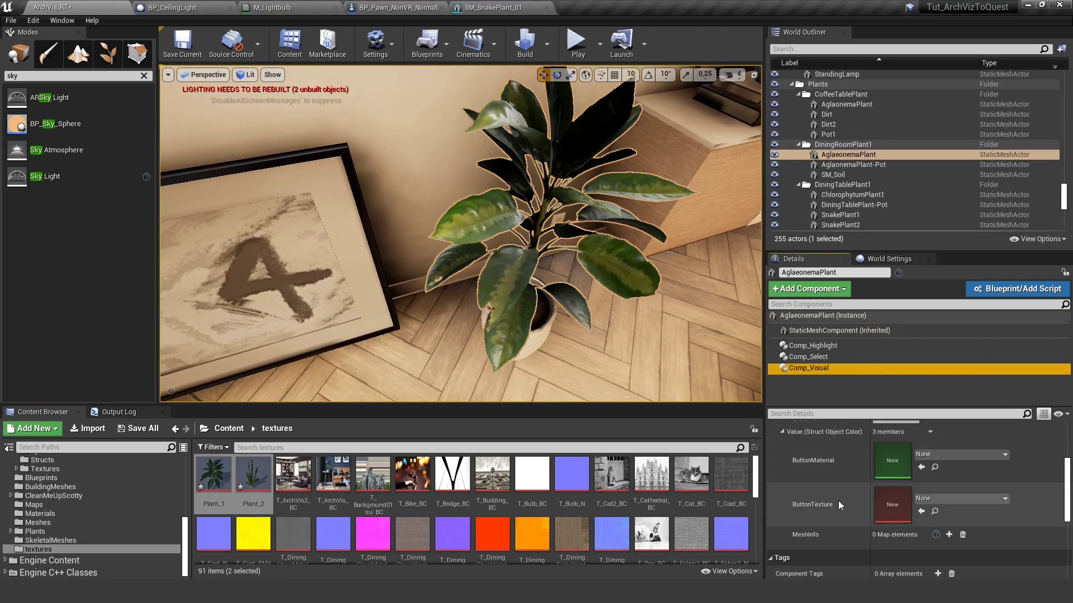
scroll(835, 501, "up", 2)
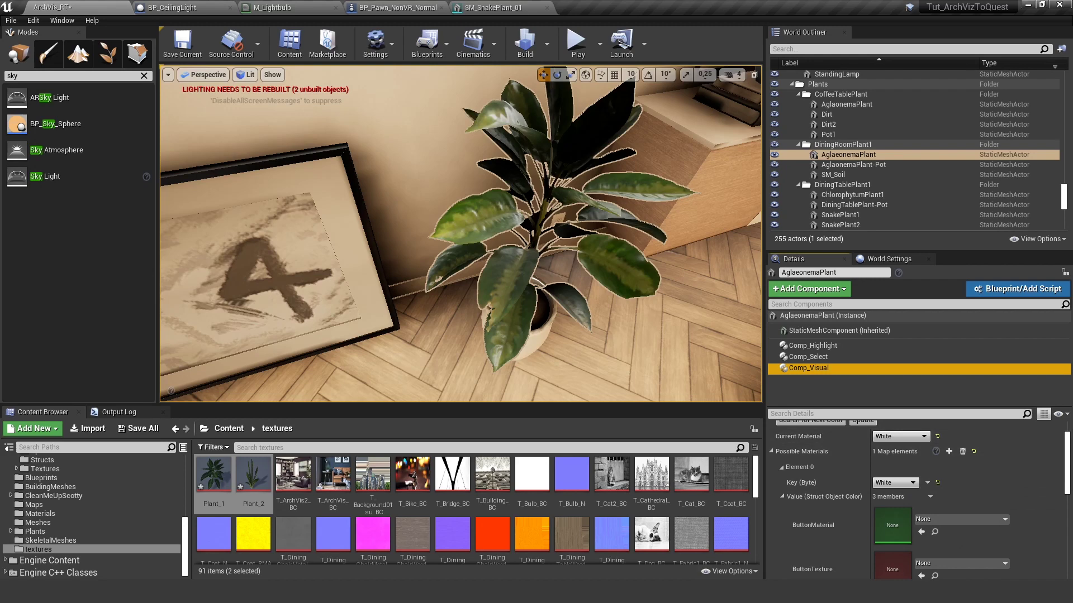
left_click(213, 475)
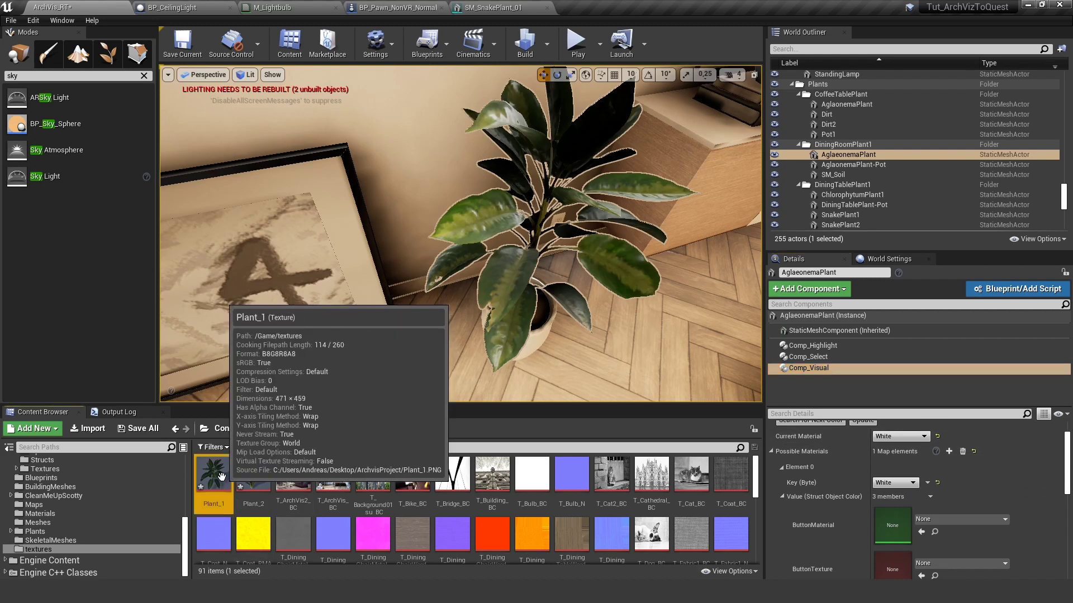
scroll(943, 511, "down", 2)
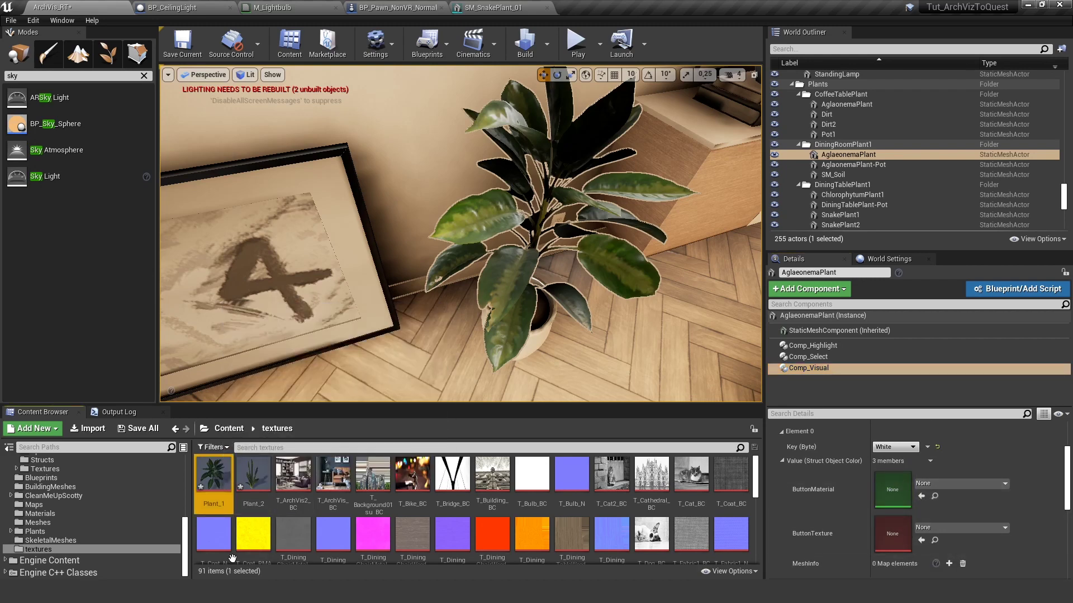
left_click_drag(214, 477, 894, 535)
scroll(967, 507, "down", 2)
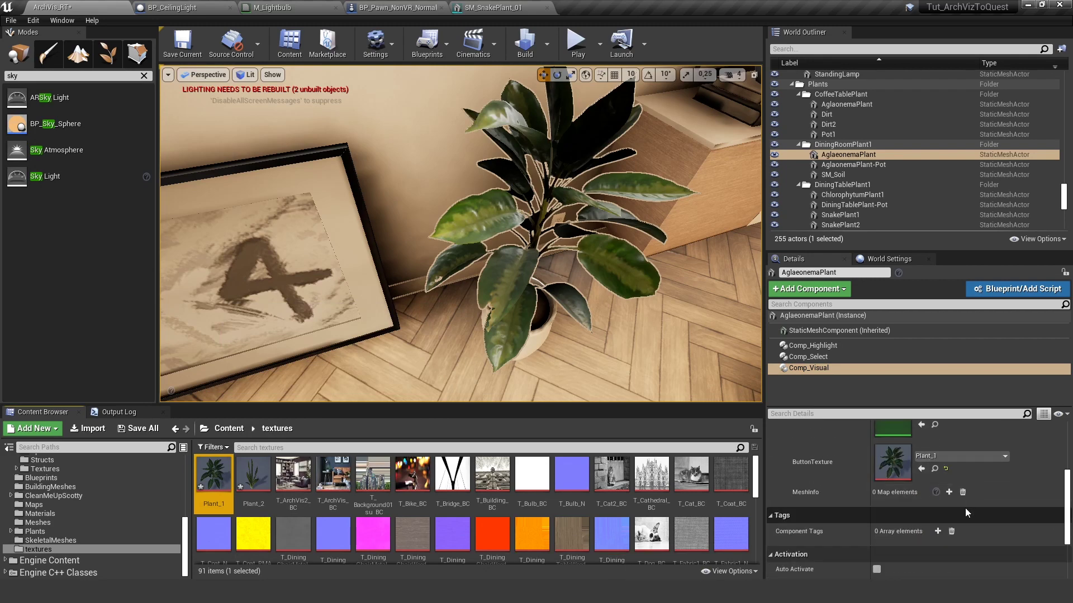
Play the level and open the dining room plant's selection menu to check its visual change button, and end the play session.
left_click(576, 41)
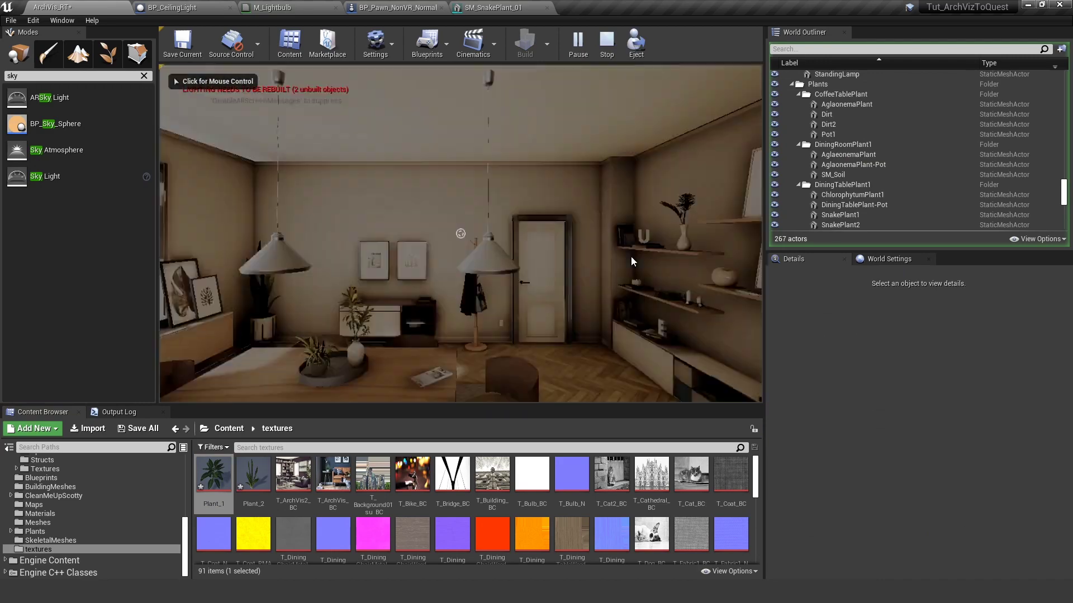
left_click(631, 262)
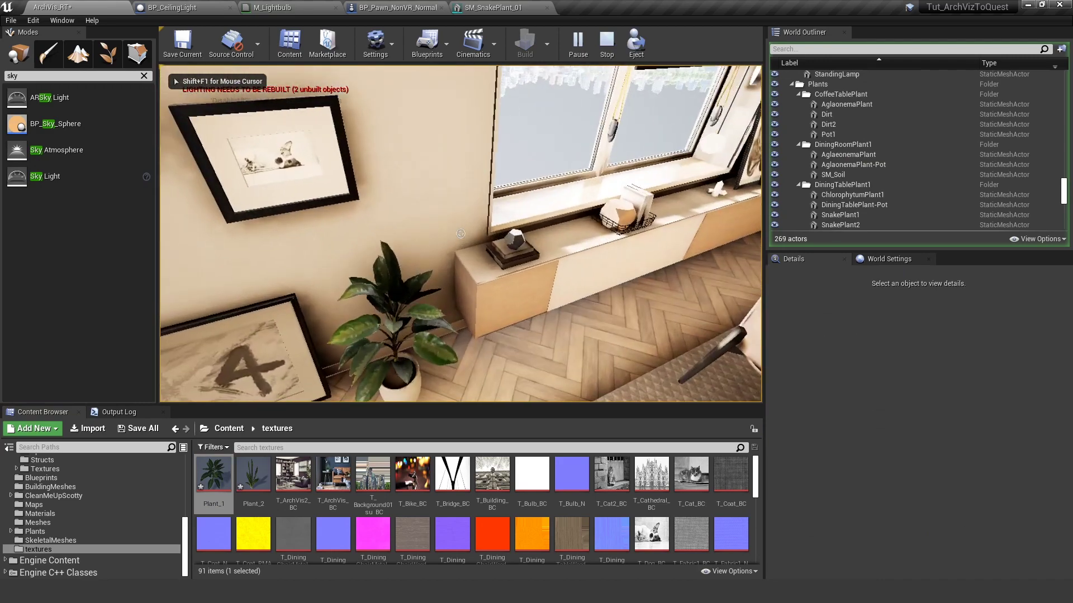
key("w")
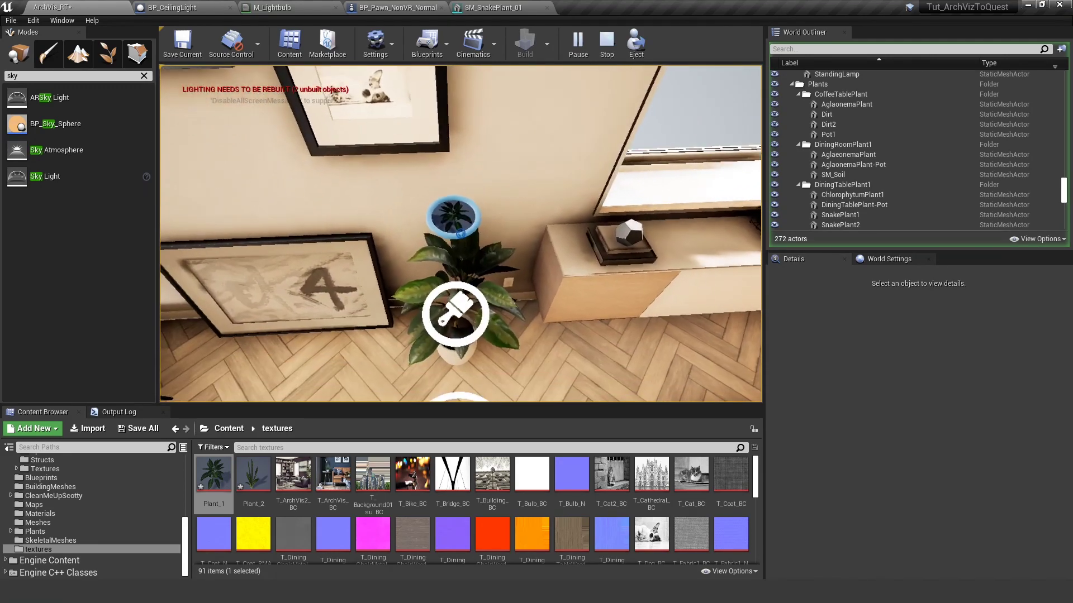
key("Escape")
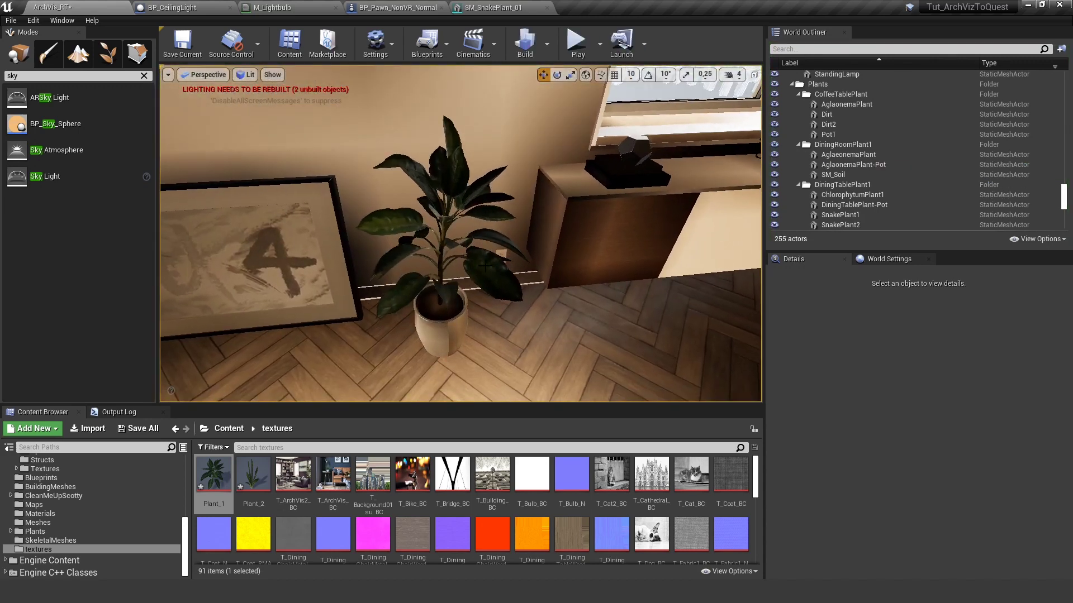
Add one MeshInfo element to the White entry in the AglaeonemaPlant's Comp_Visual.
left_click(440, 303)
left_click(828, 368)
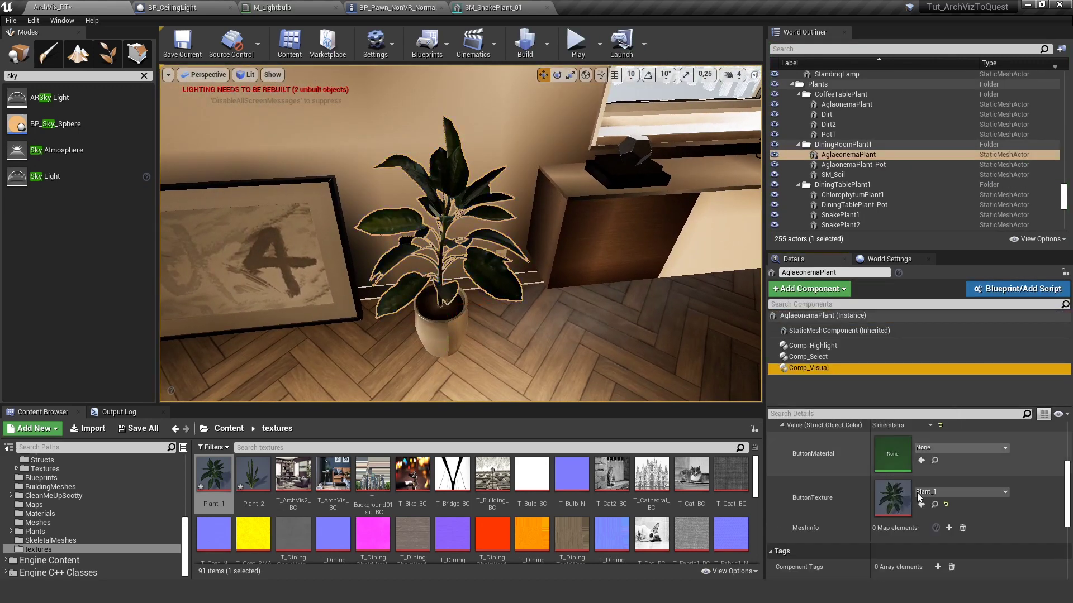
scroll(986, 467, "down", 1)
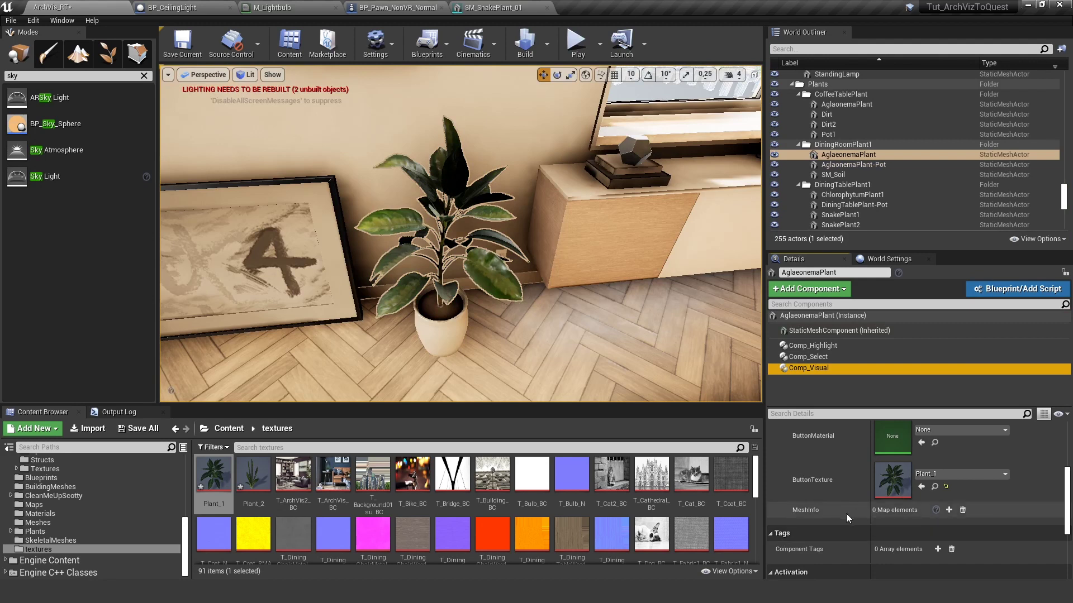
left_click(950, 510)
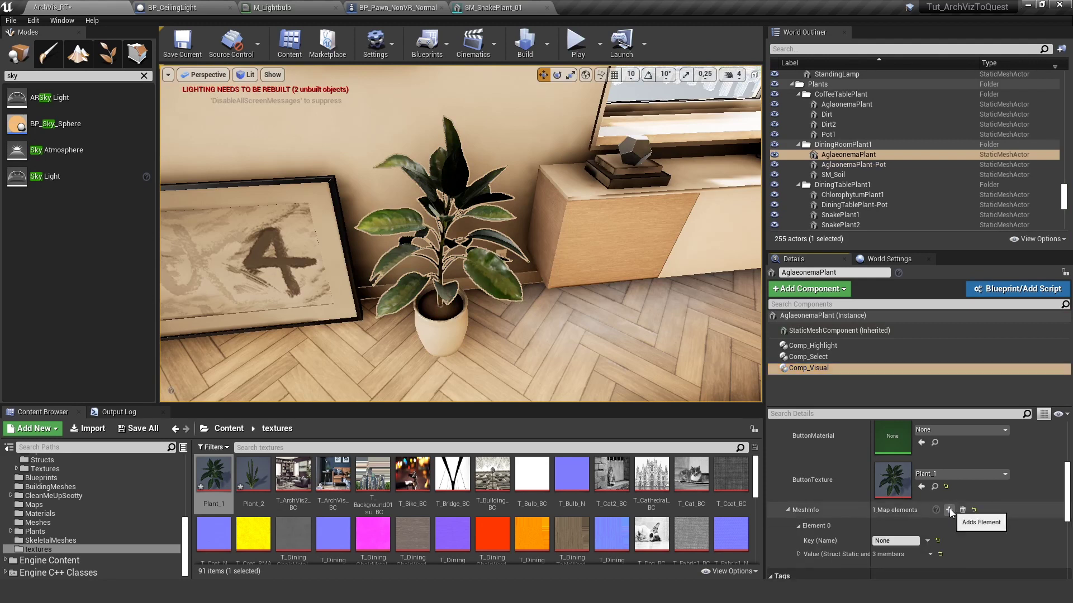
scroll(847, 544, "down", 1)
scroll(847, 544, "down", 1)
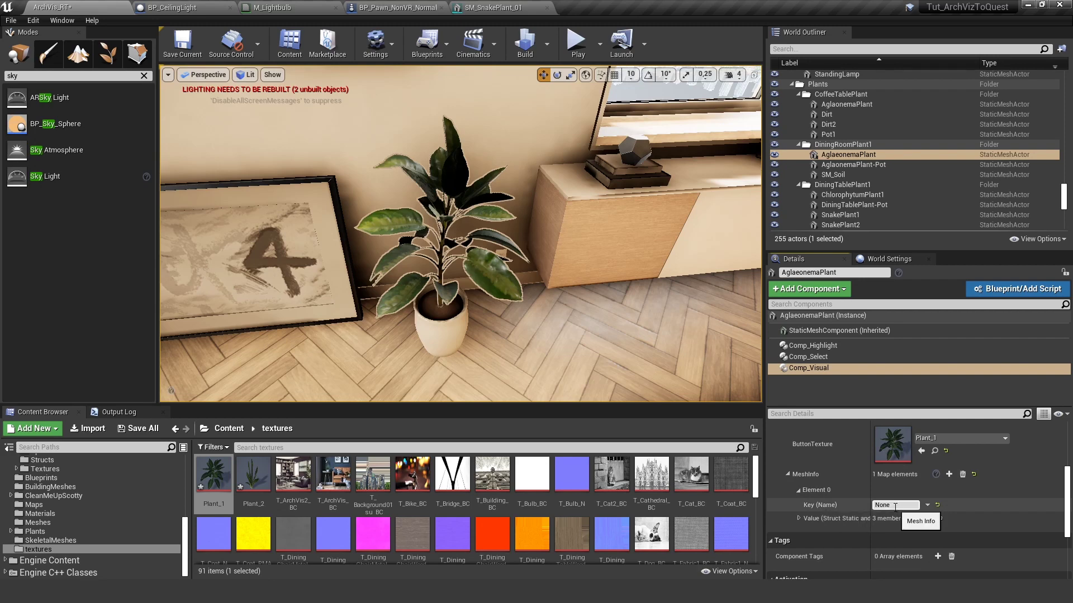
Add a component tag named plant to the AglaeonemaPlant's static mesh component.
left_click(831, 330)
scroll(940, 481, "down", 5)
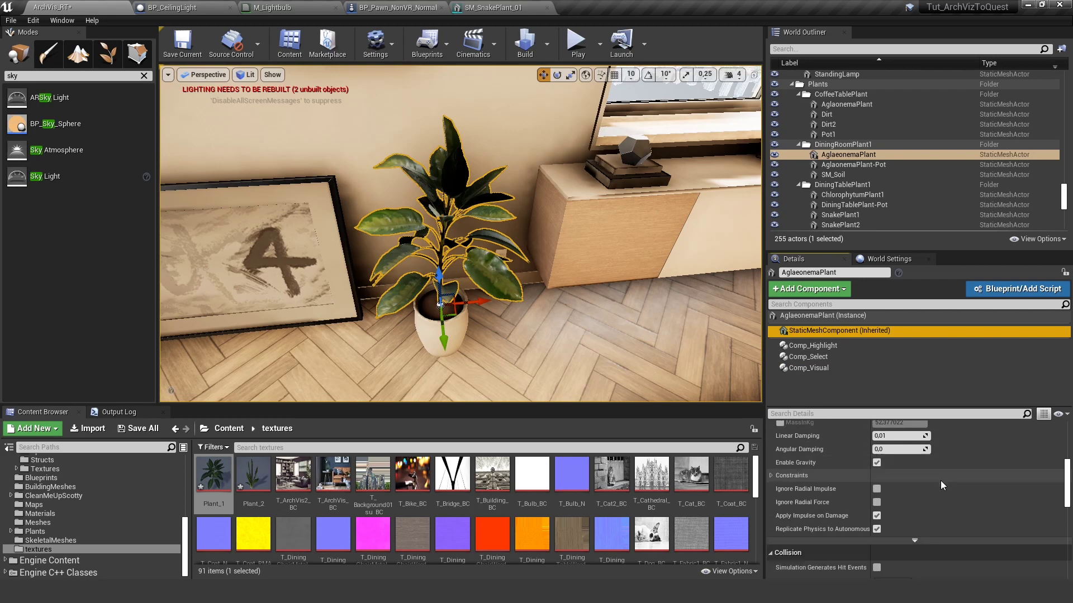
scroll(941, 480, "down", 5)
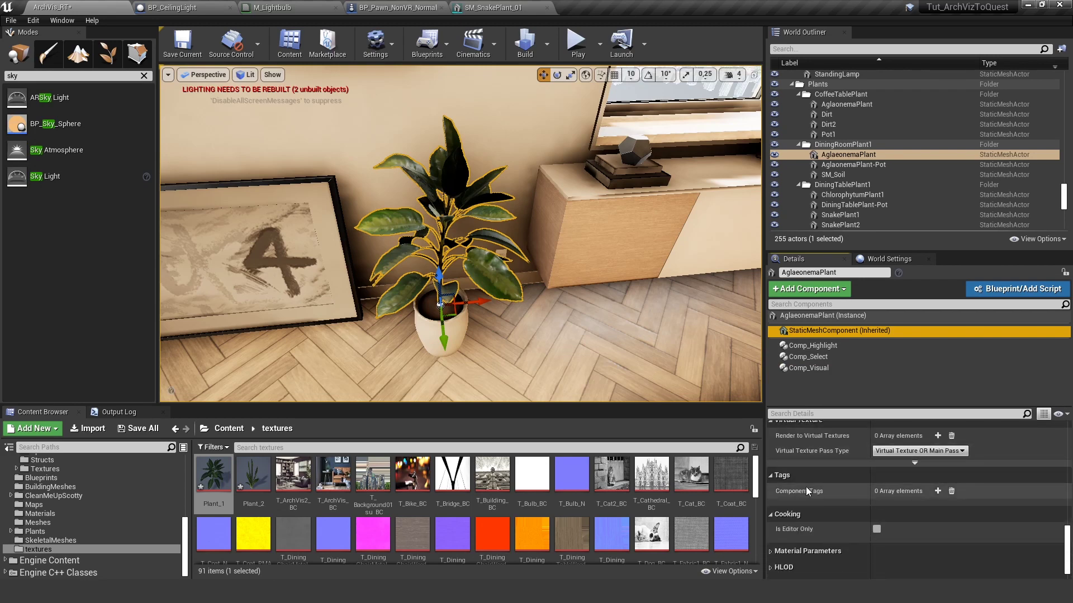
left_click(938, 491)
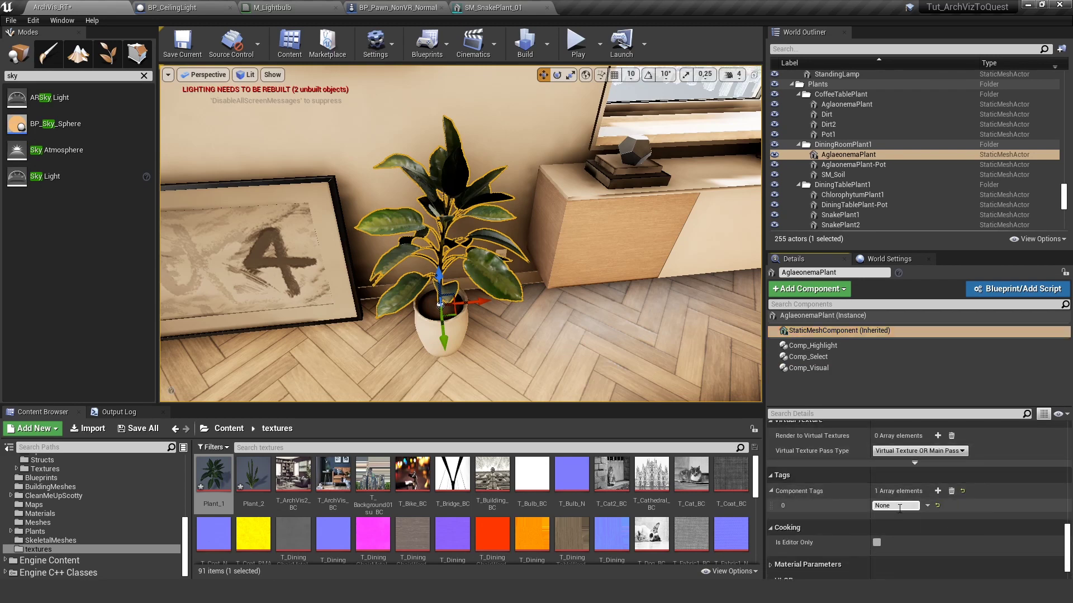
type("plant")
key("Return")
left_click(951, 491)
In Comp_Visual, set the MeshInfo element's key to plant and expand its value to show the mesh and material settings.
left_click(845, 367)
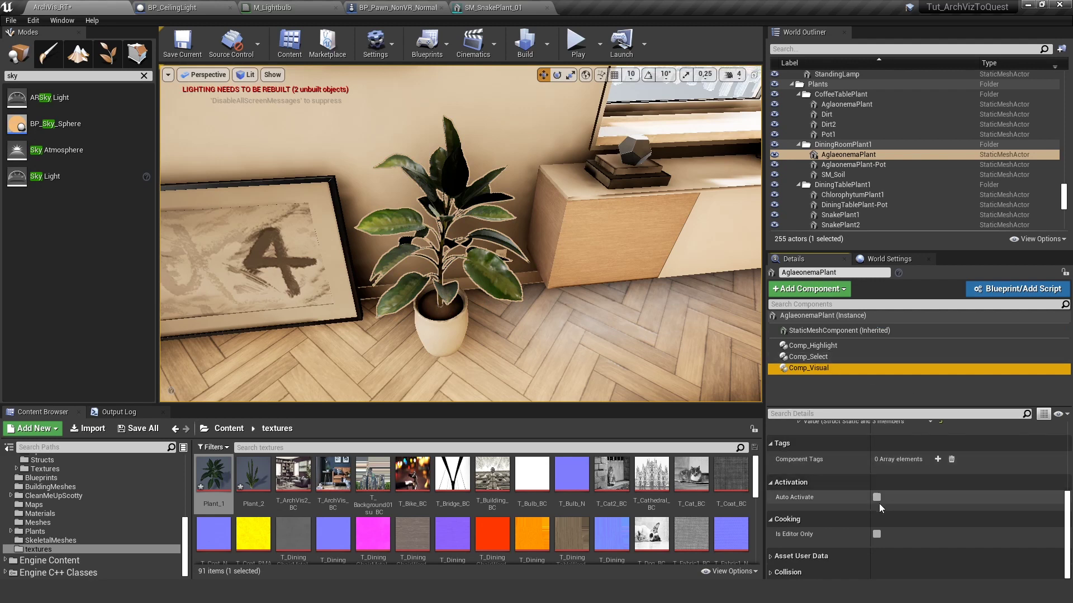
scroll(860, 480, "up", 2)
scroll(883, 469, "up", 2)
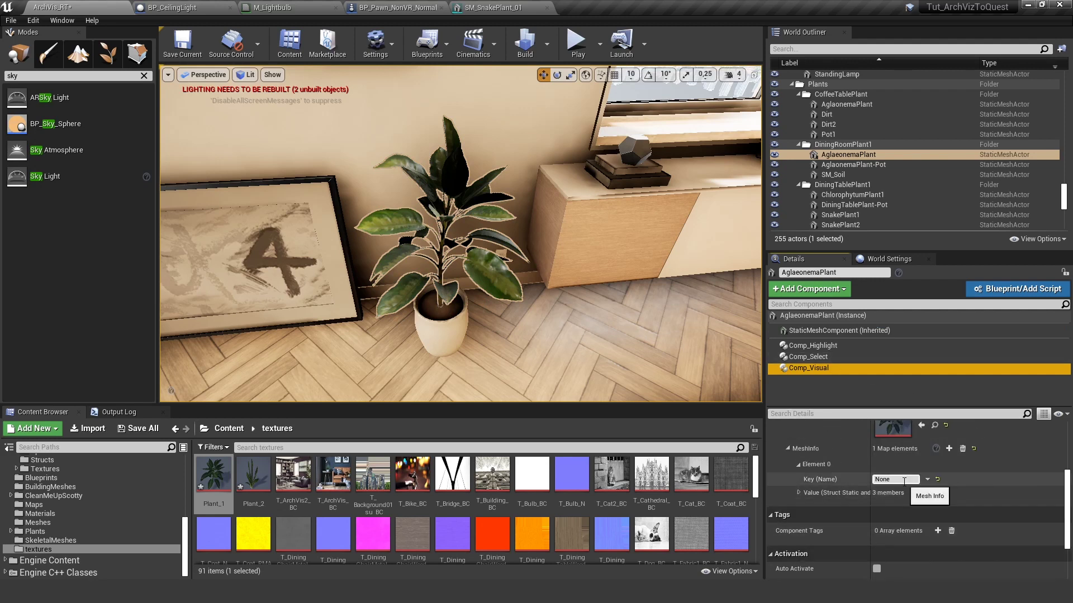
left_click(891, 480)
type("plant")
key("Return")
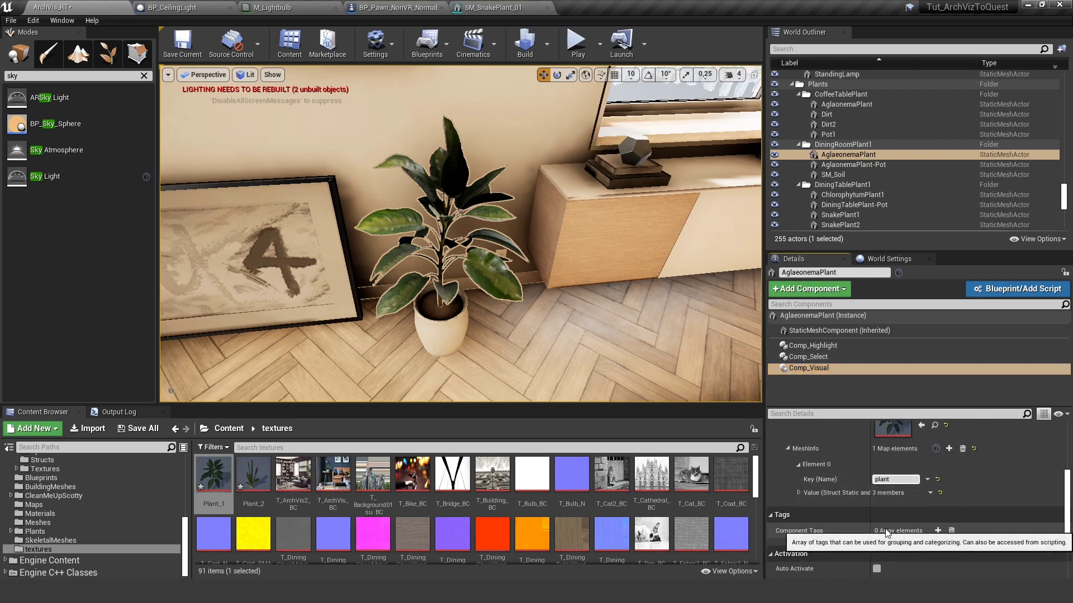
left_click(799, 493)
scroll(799, 493, "down", 4)
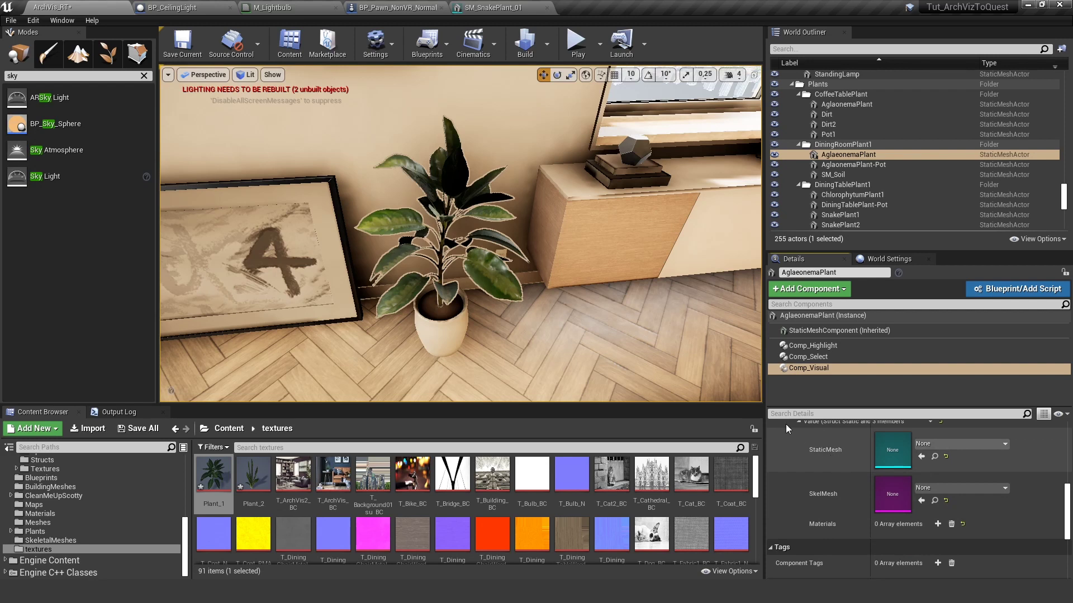
Assign the plant's own mesh, SM_Aglaonema_03, as the static mesh of the MeshInfo element, and enlarge the component property area.
left_click(809, 332)
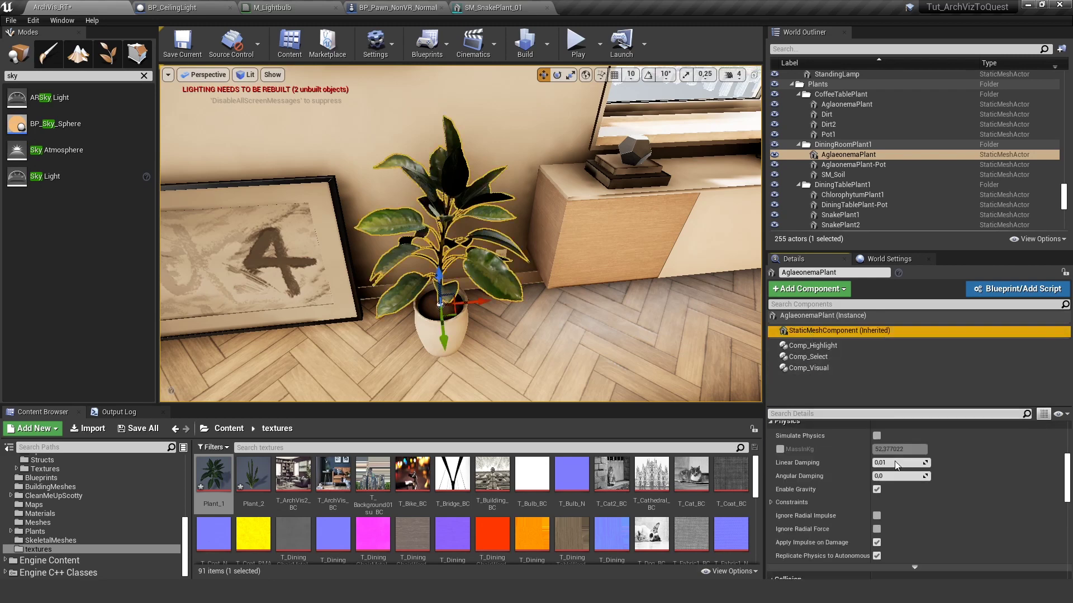
scroll(911, 511, "up", 1)
left_click(935, 487)
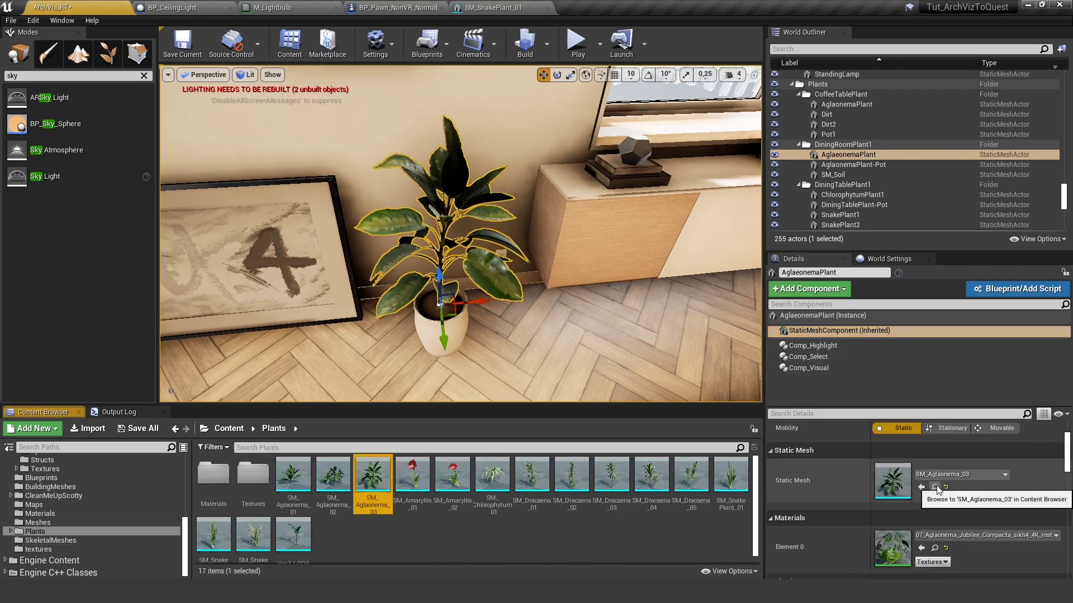
left_click(838, 368)
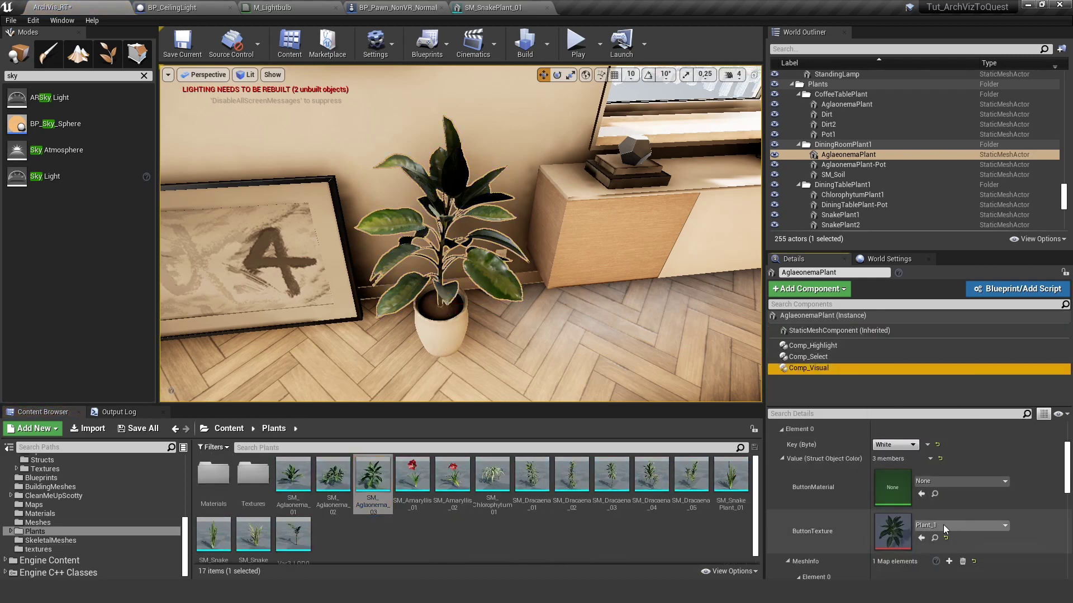
scroll(937, 521, "down", 3)
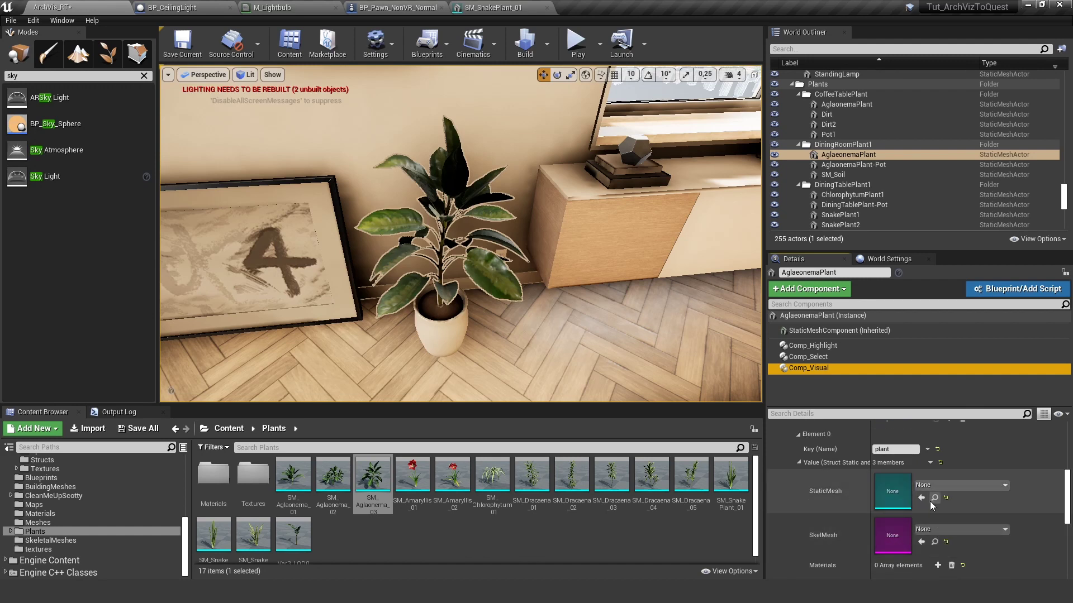
left_click(921, 498)
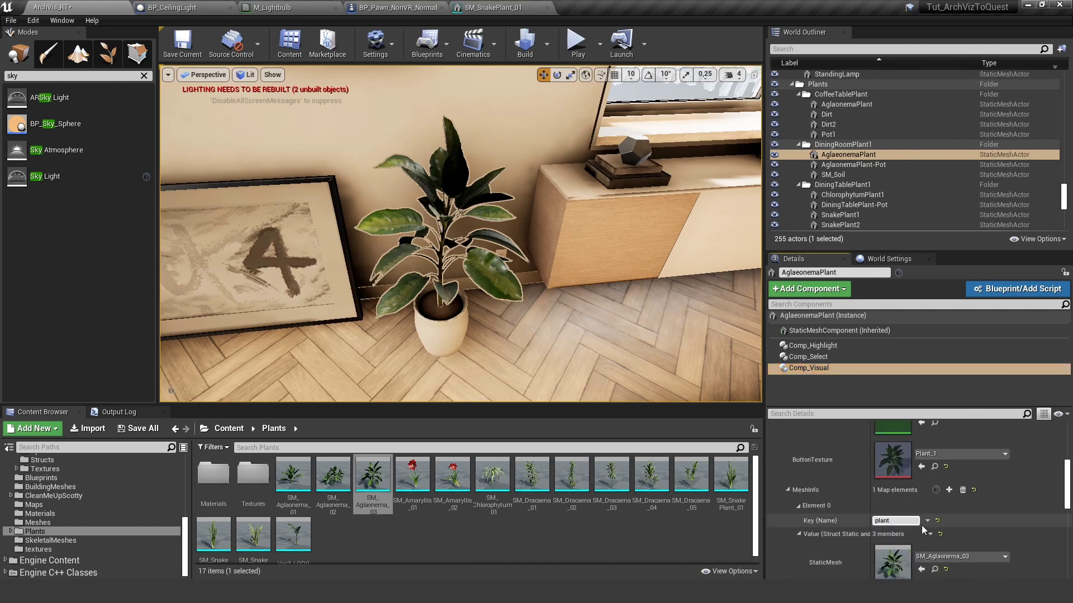
scroll(922, 529, "up", 3)
left_click_drag(798, 406, 798, 337)
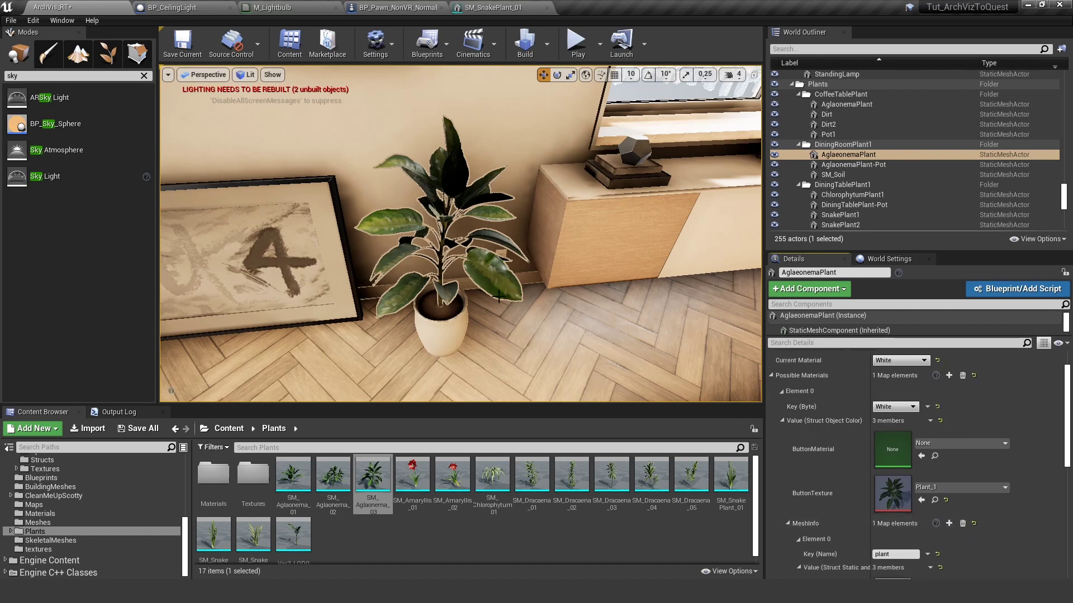
right_click_drag(452, 258, 551, 231)
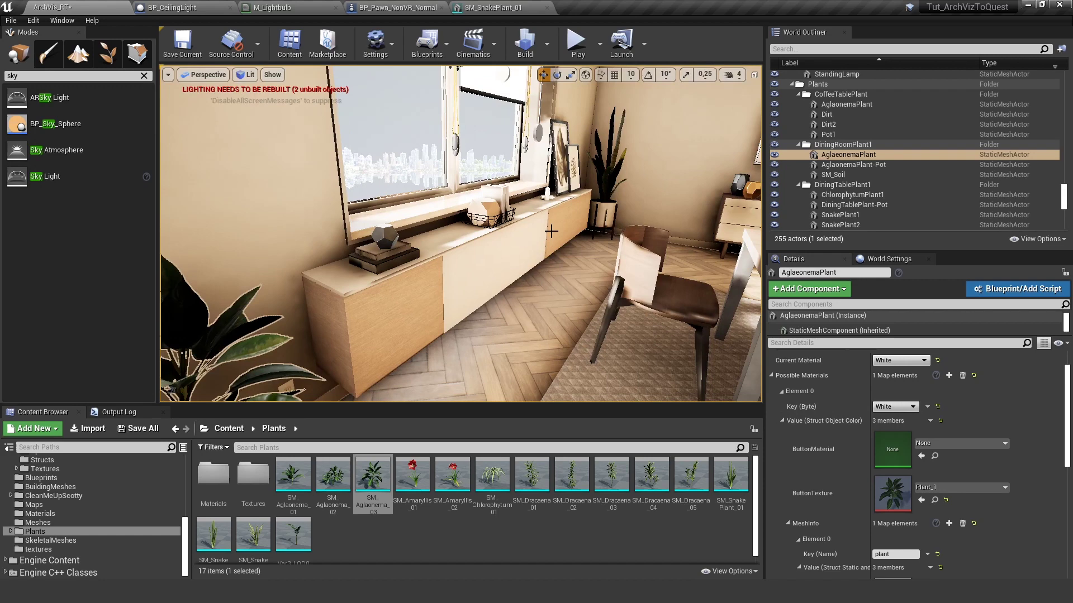
Add a second Possible Materials element to the AglaeonemaPlant's Comp_Visual and set its key to Black.
key("f")
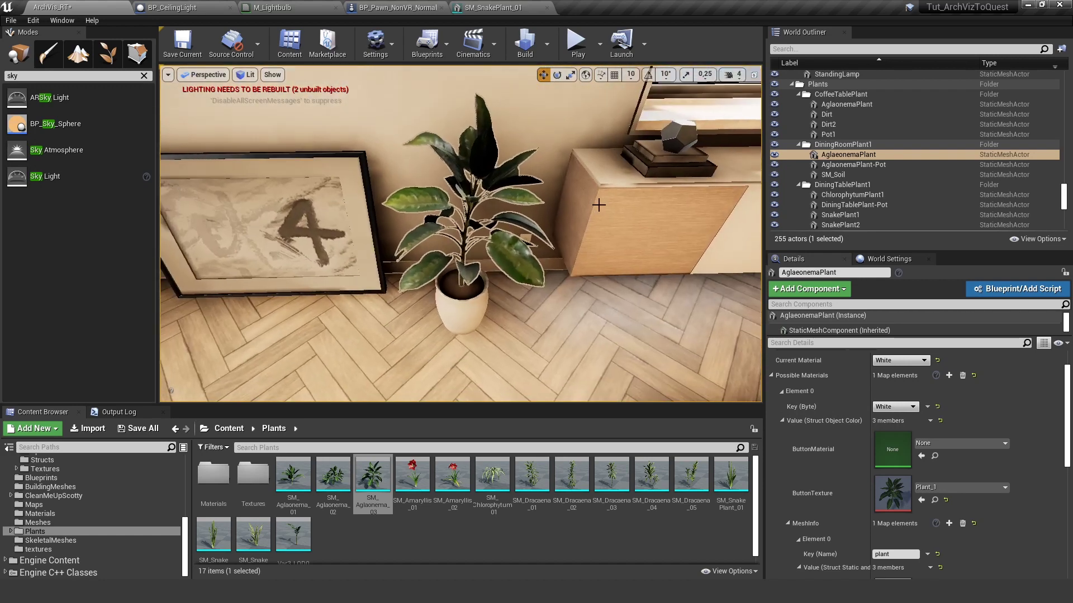
left_click(783, 392)
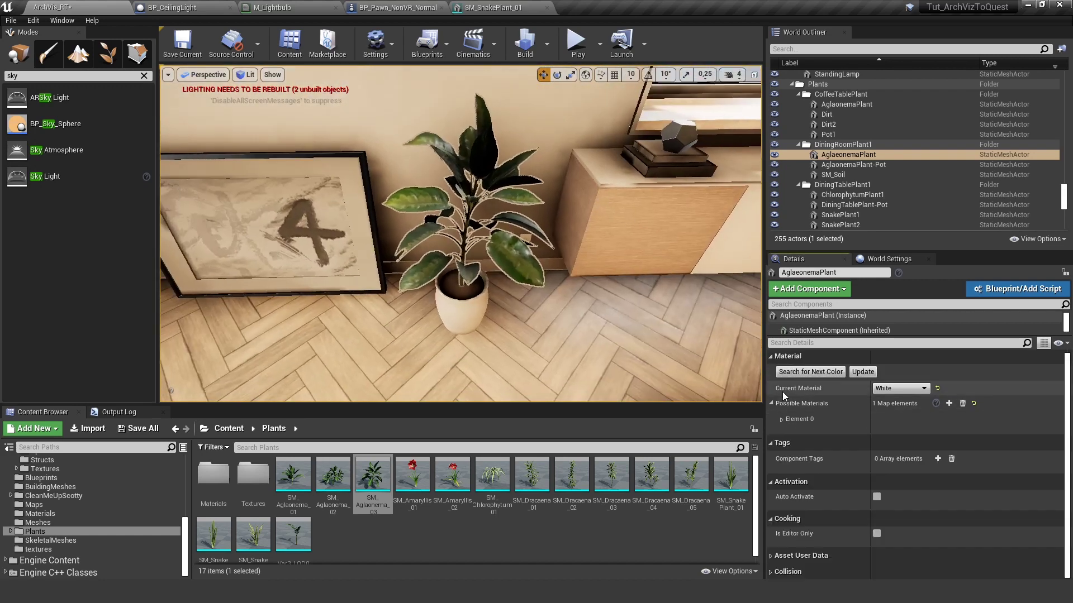
left_click(949, 402)
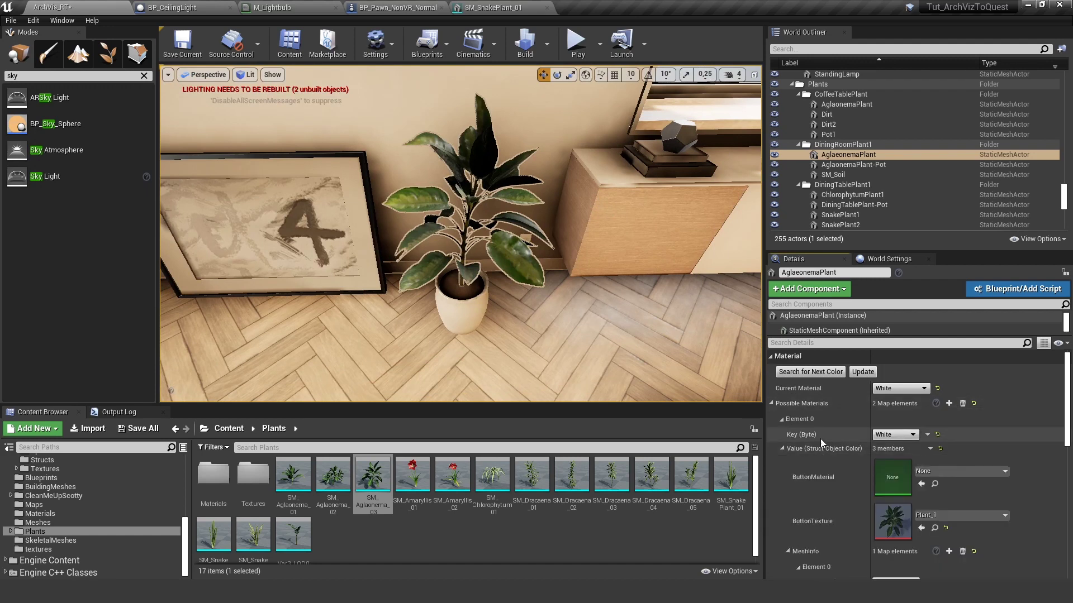
left_click(782, 420)
left_click(893, 451)
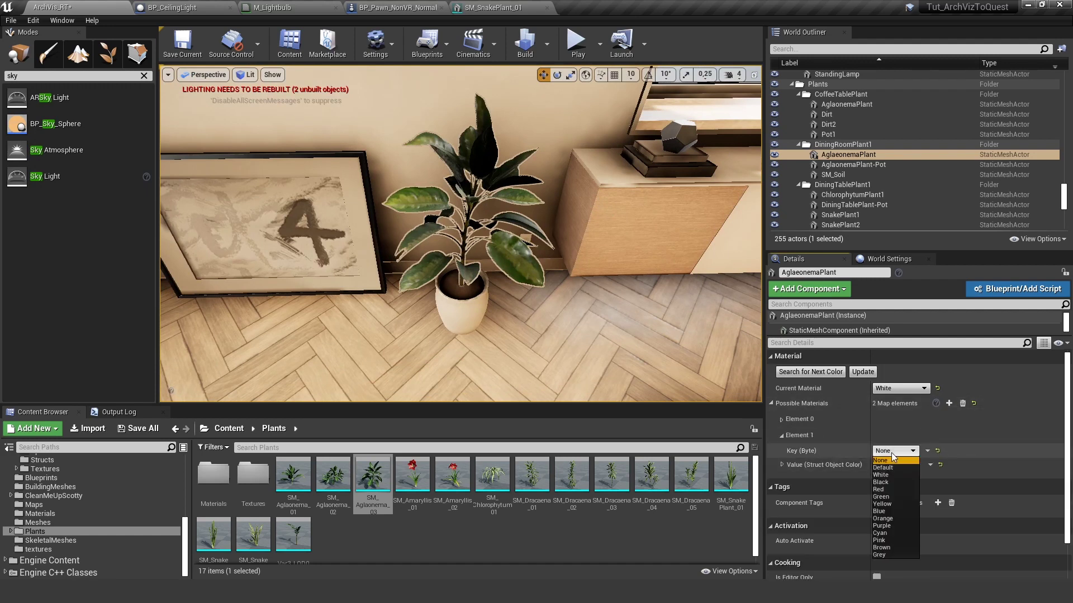
left_click(895, 482)
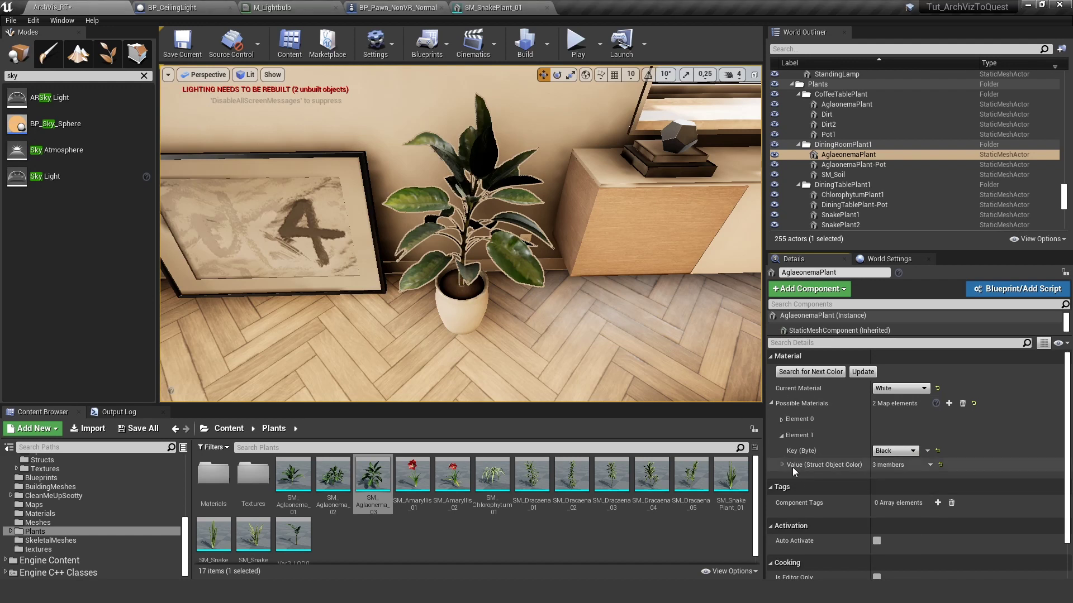
Assign the Plant_2 texture from the textures folder as the ButtonTexture of the Black entry.
left_click(783, 465)
scroll(862, 474, "down", 2)
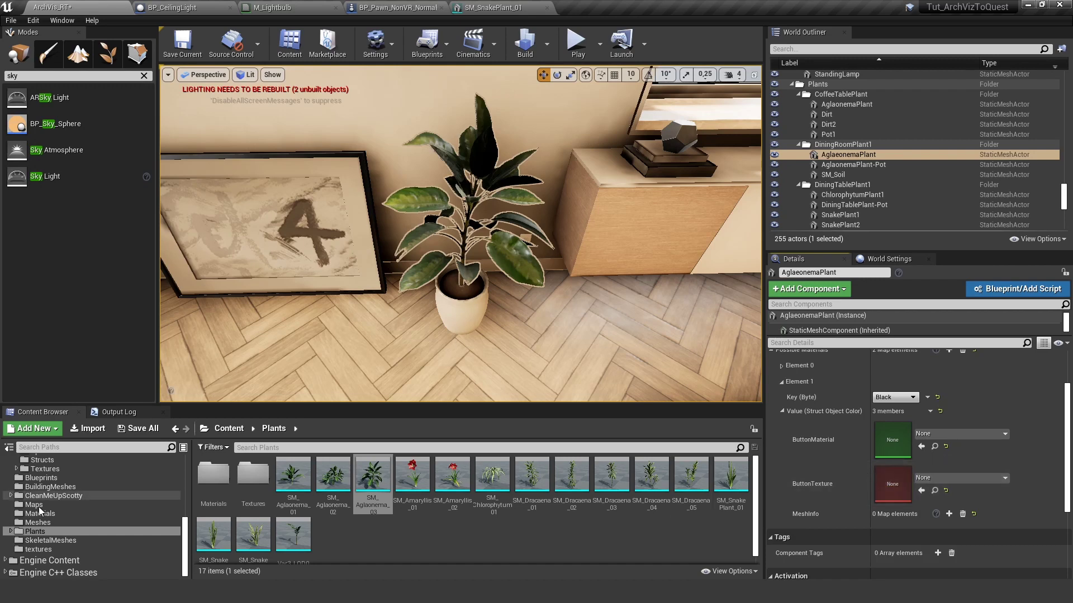
left_click(37, 549)
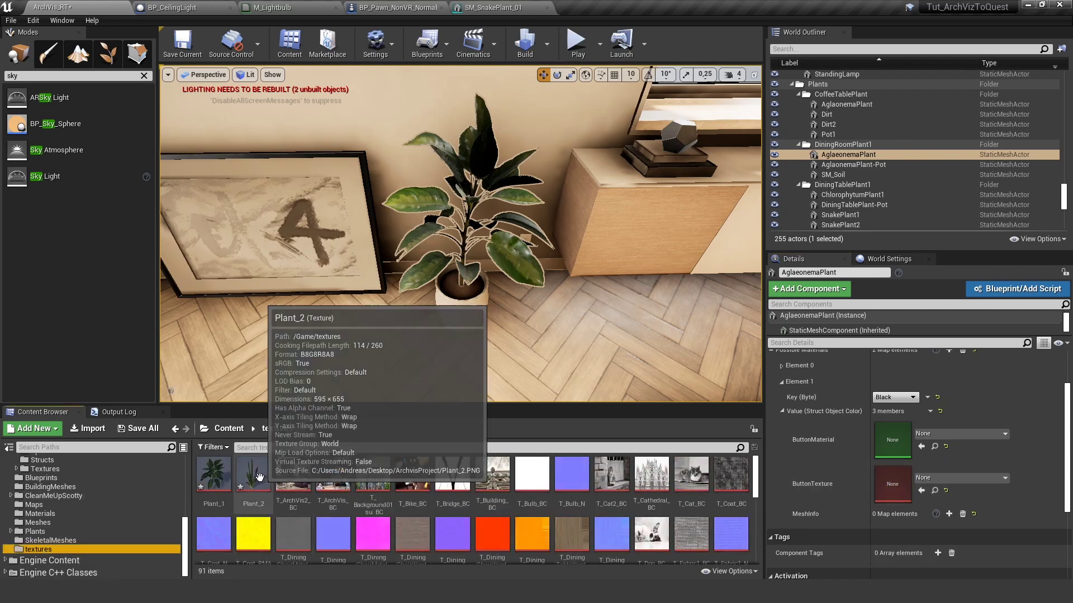
left_click_drag(255, 473, 897, 484)
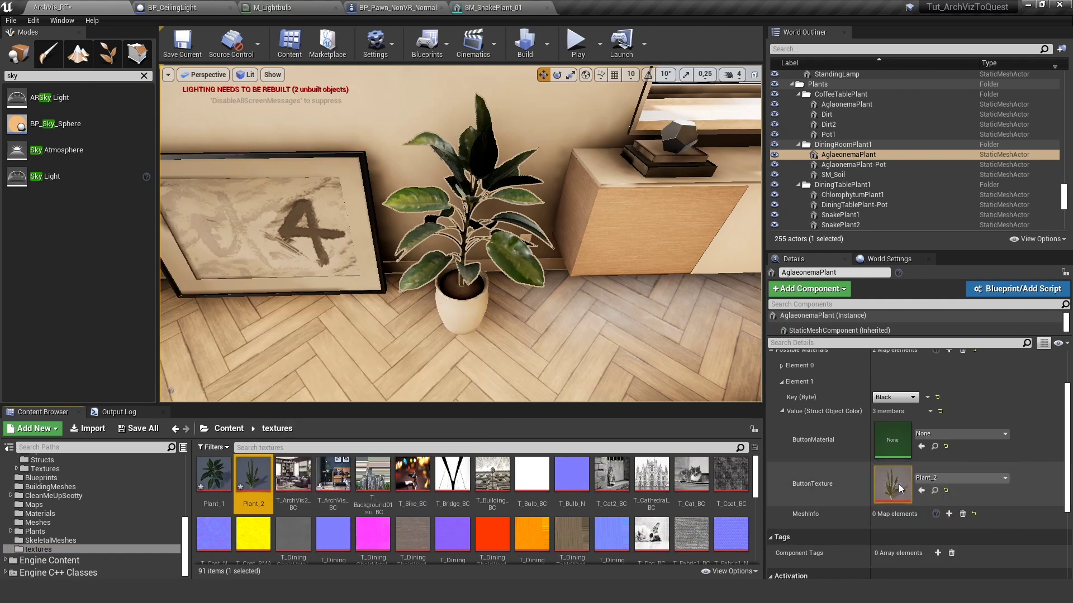
Add a MeshInfo element to the Black entry, set its key to plant and expand its value.
left_click(948, 514)
scroll(933, 503, "up", 1)
scroll(936, 508, "down", 5)
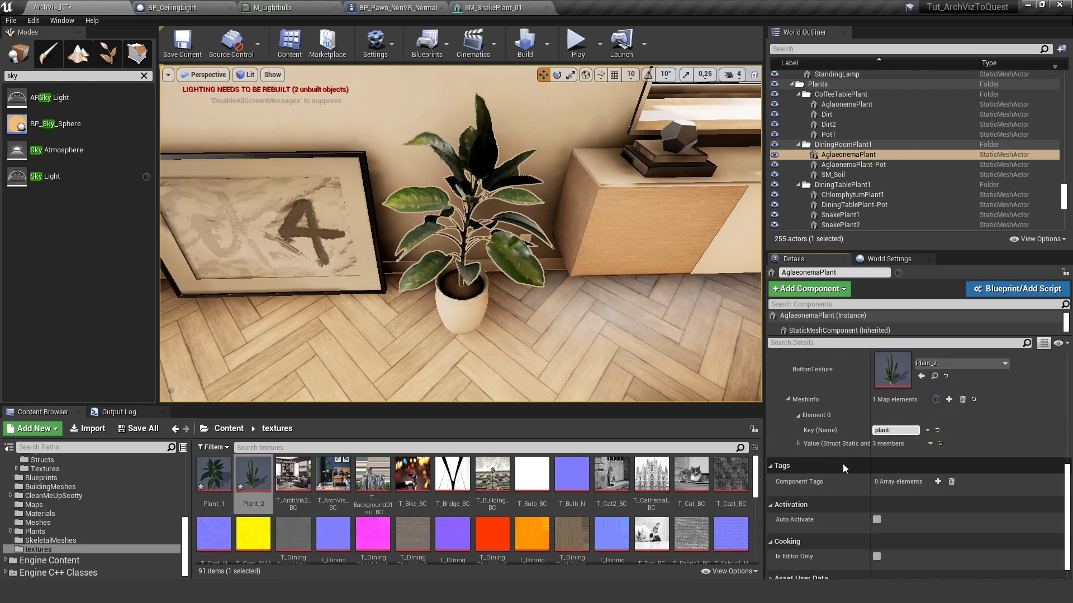
type("plant")
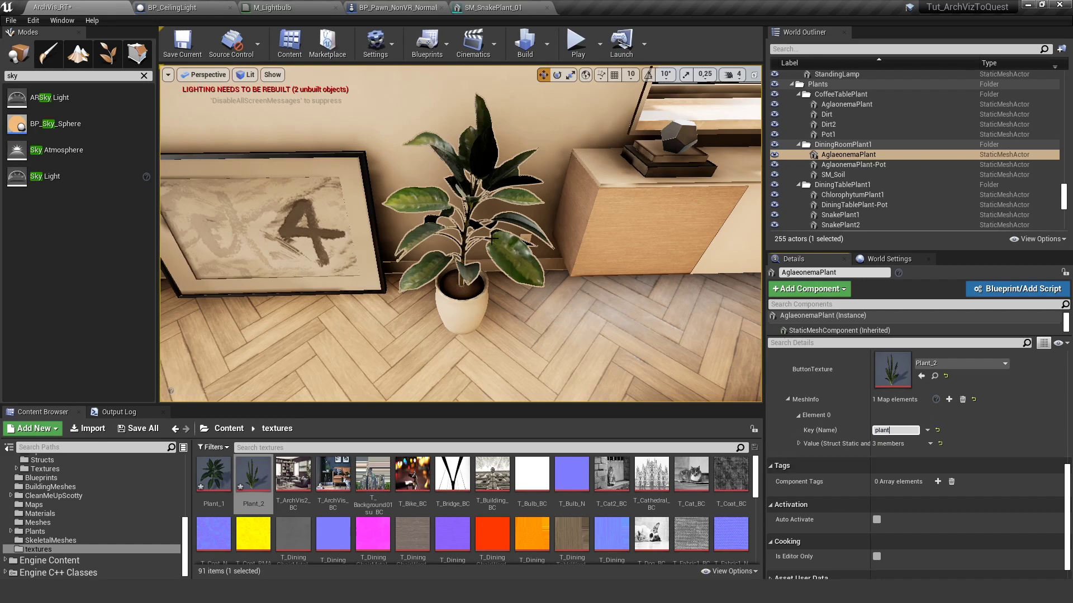
left_click(799, 444)
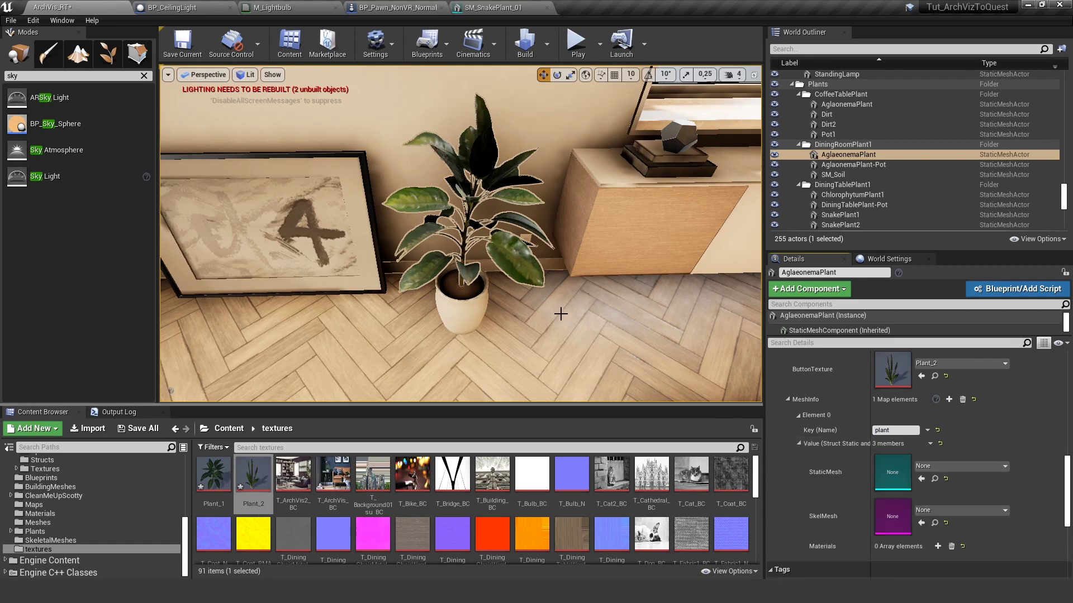
Select the snake plant in the corner of the room and locate its mesh asset, SM_SnakePlant_01, among the project's content.
right_click_drag(502, 294, 639, 229)
key("w")
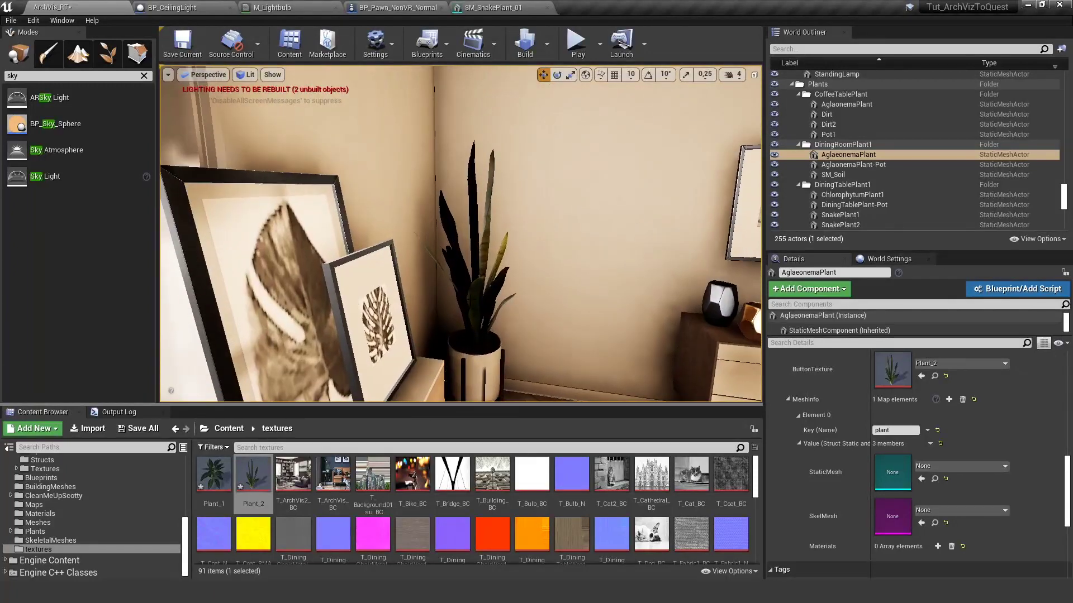
left_click(497, 288)
key("ctrl+b")
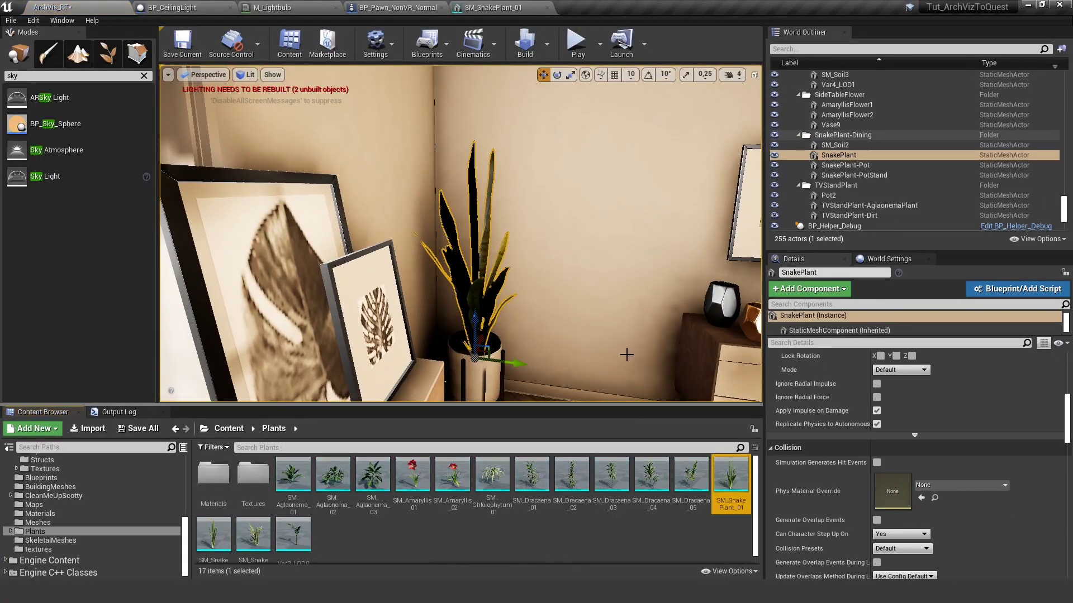
Reselect the AglaeonemaPlant and assign SM_SnakePlant_01 as the static mesh of the Black entry's MeshInfo element in Comp_Visual.
right_click_drag(627, 355, 628, 359)
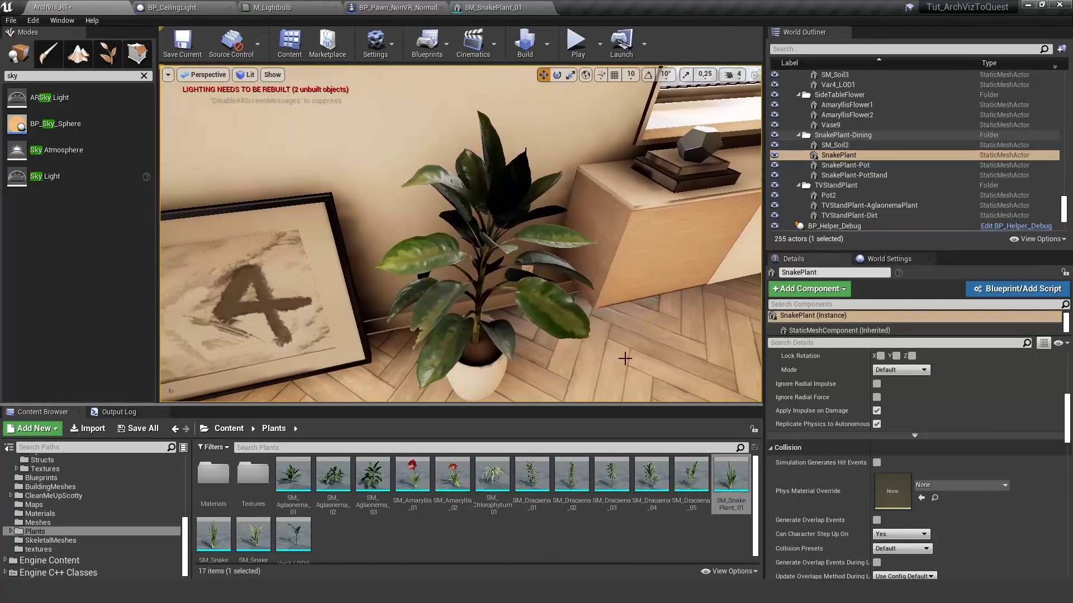
left_click(554, 308)
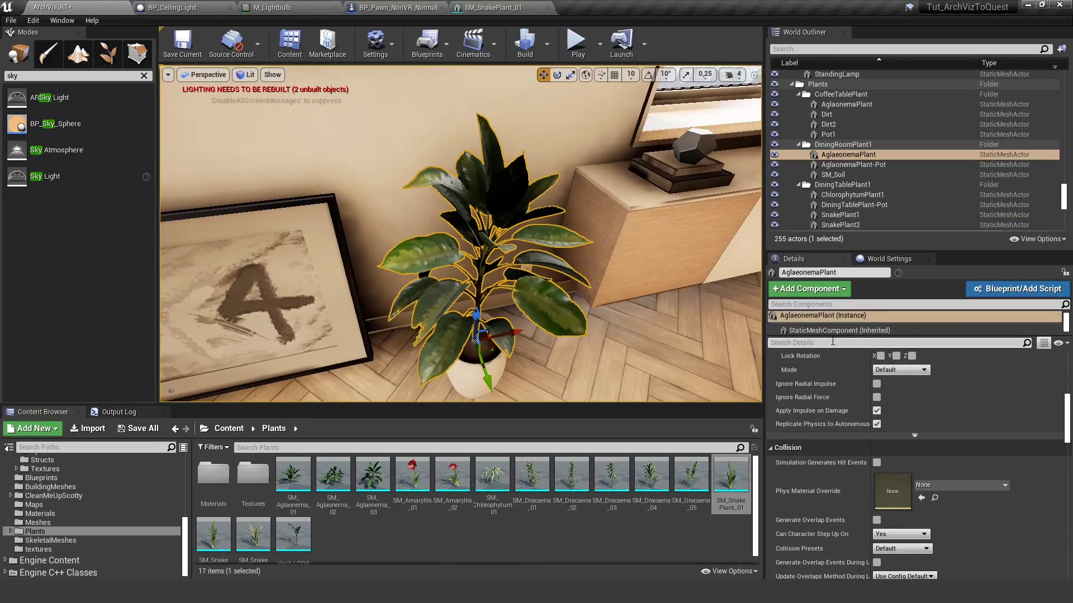
left_click_drag(833, 335, 832, 389)
left_click(830, 367)
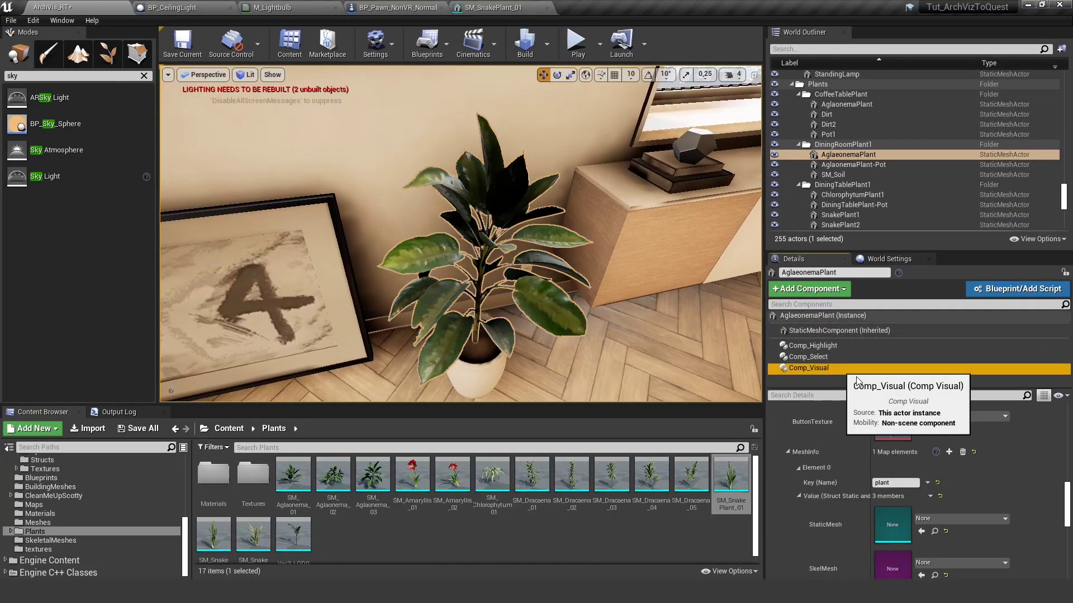
scroll(984, 481, "down", 3)
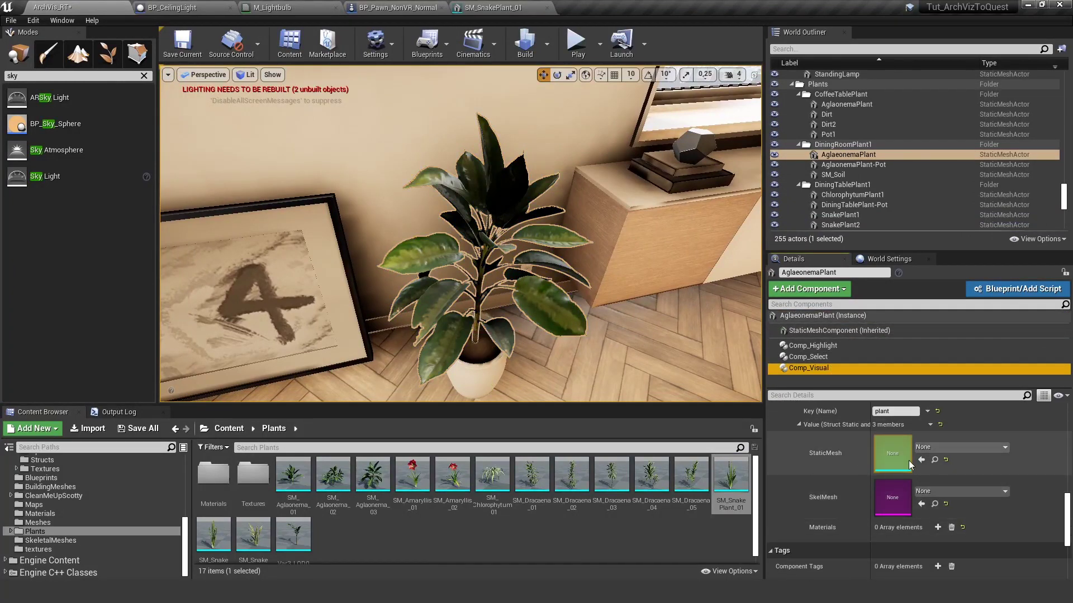
left_click(920, 461)
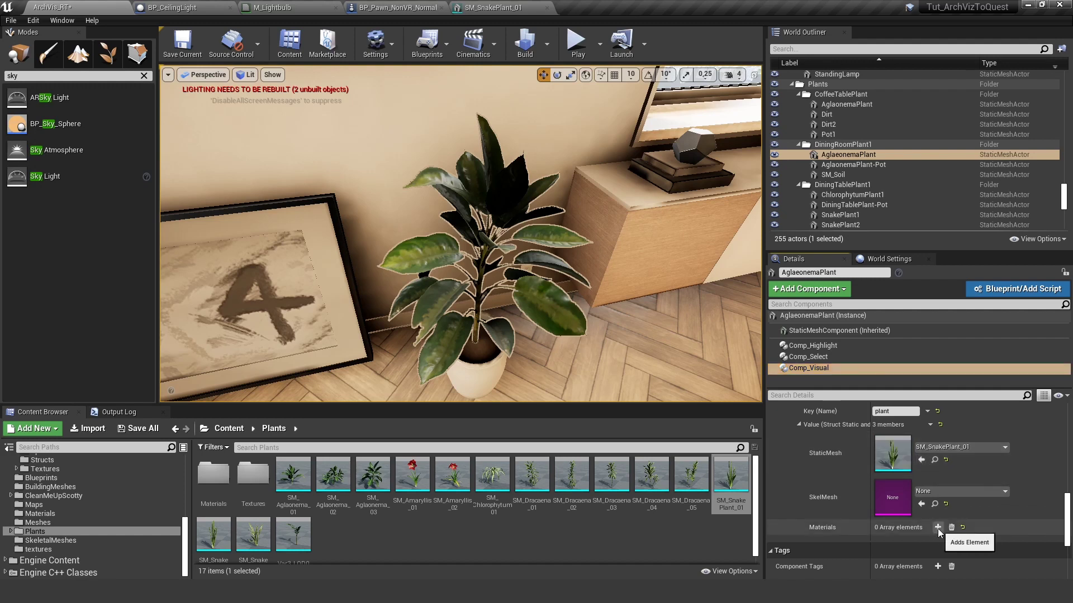
Play the level, try swapping the dining room plant through its selection menu, then stop the session and dismiss the message log.
left_click(579, 55)
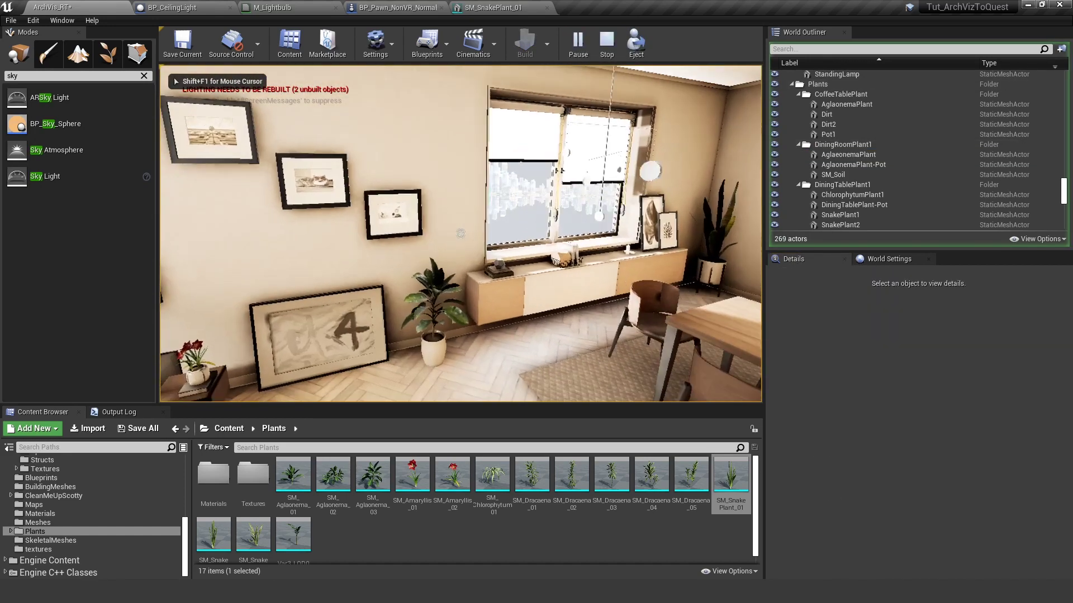
key("w")
left_click(461, 234)
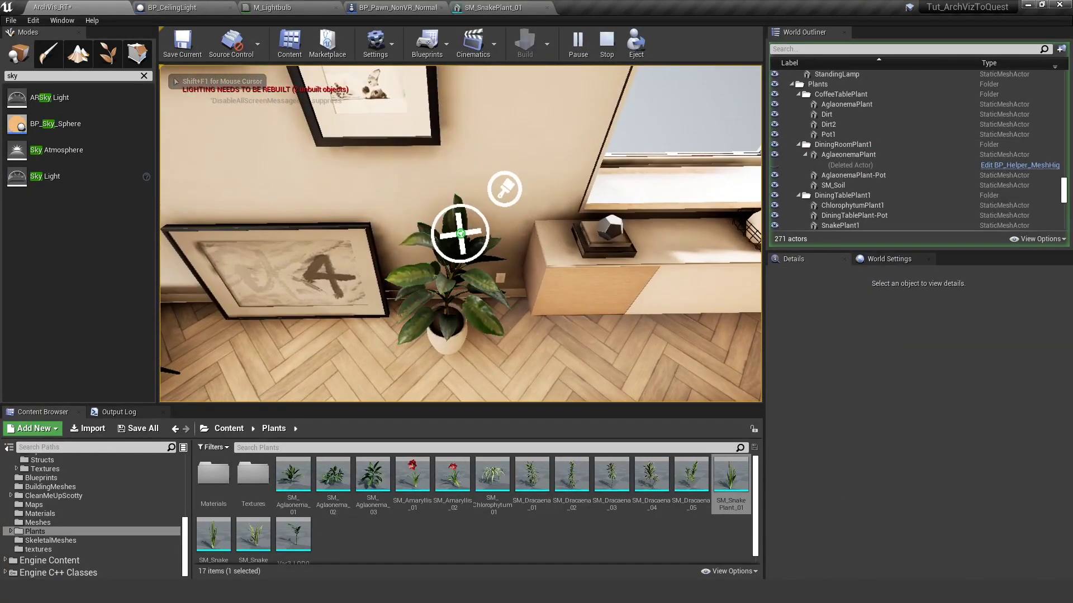
left_click(460, 234)
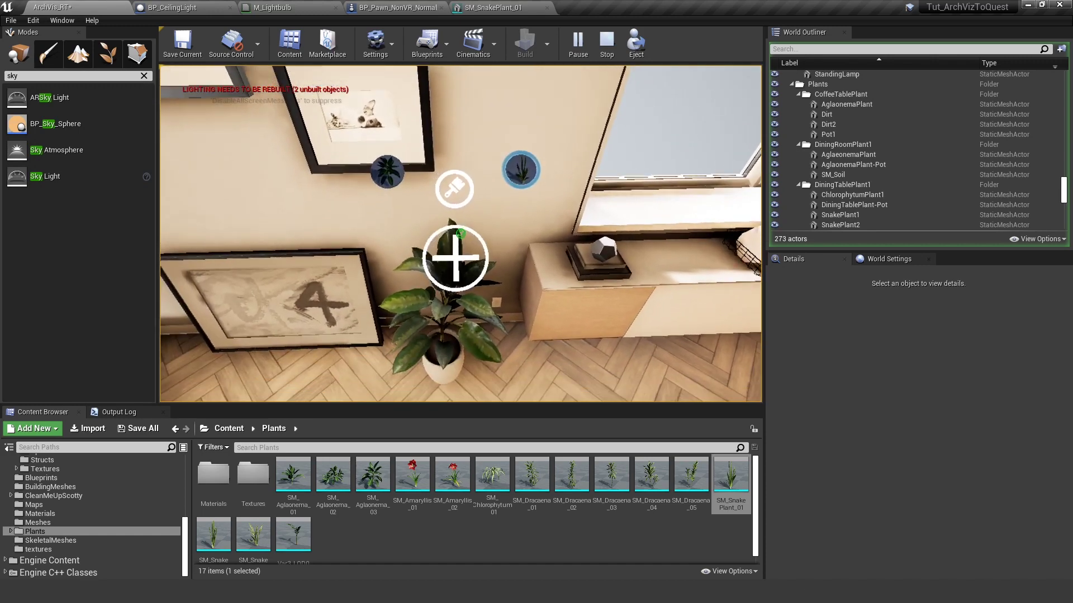
key("Escape")
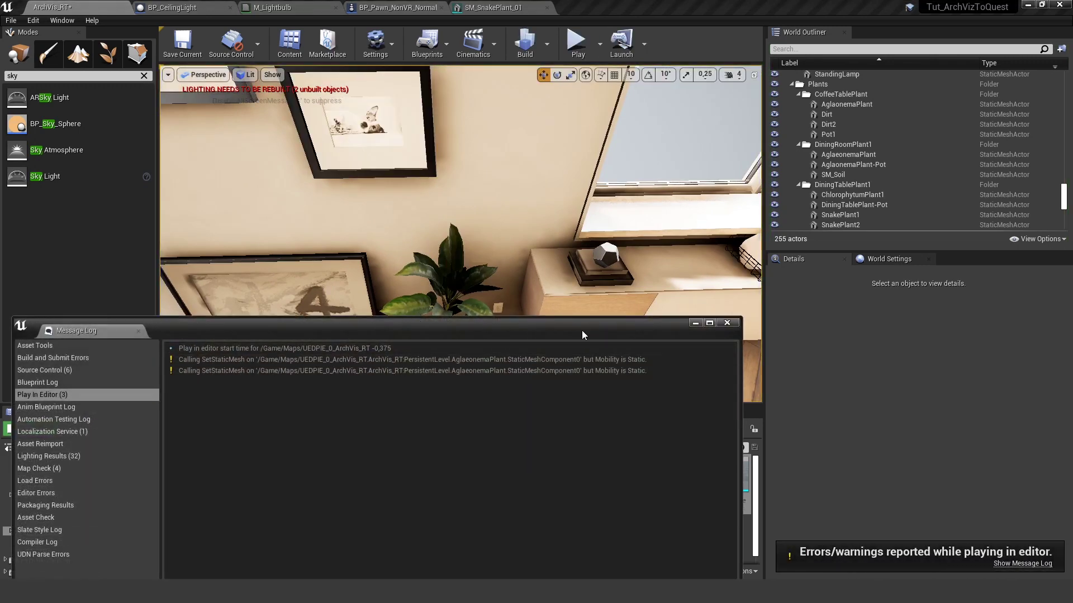
left_click_drag(581, 330, 718, 287)
left_click(697, 287)
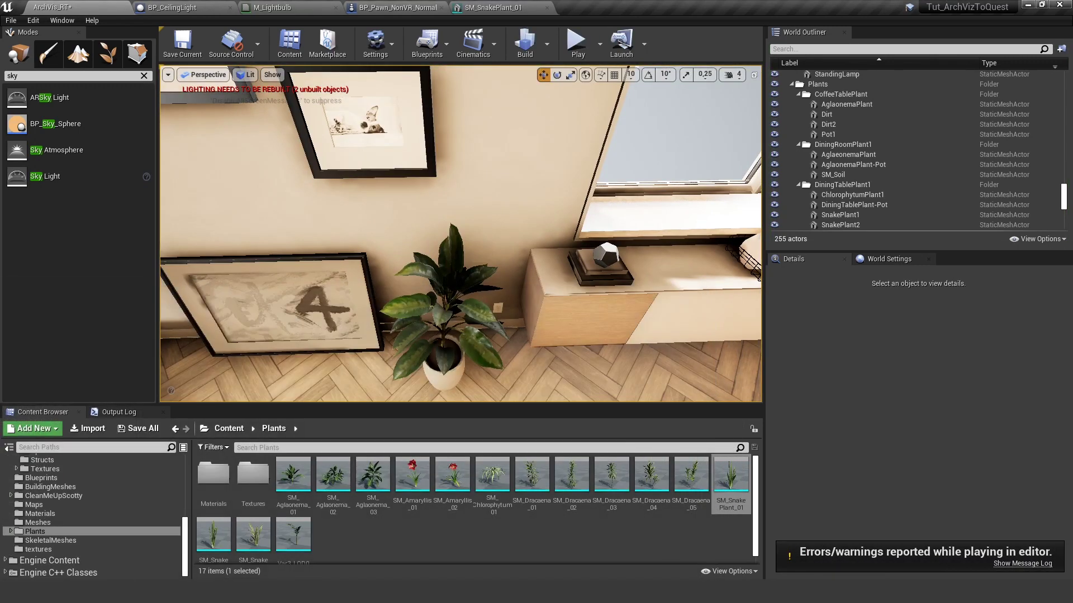
Set the mobility of the AglaeonemaPlant to Movable.
left_click(494, 299)
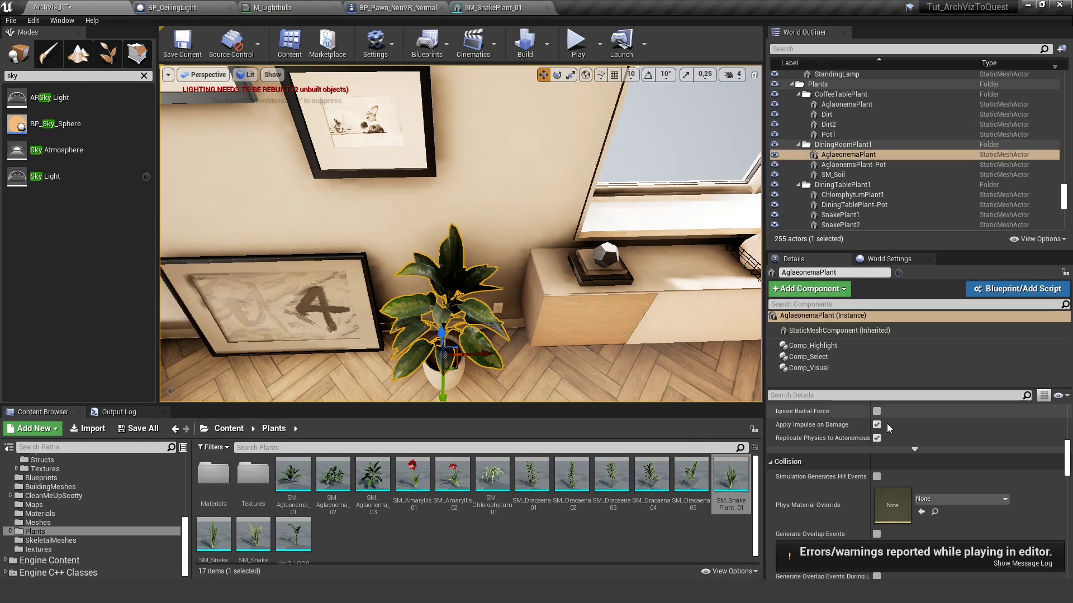
scroll(883, 427, "up", 5)
scroll(877, 430, "up", 3)
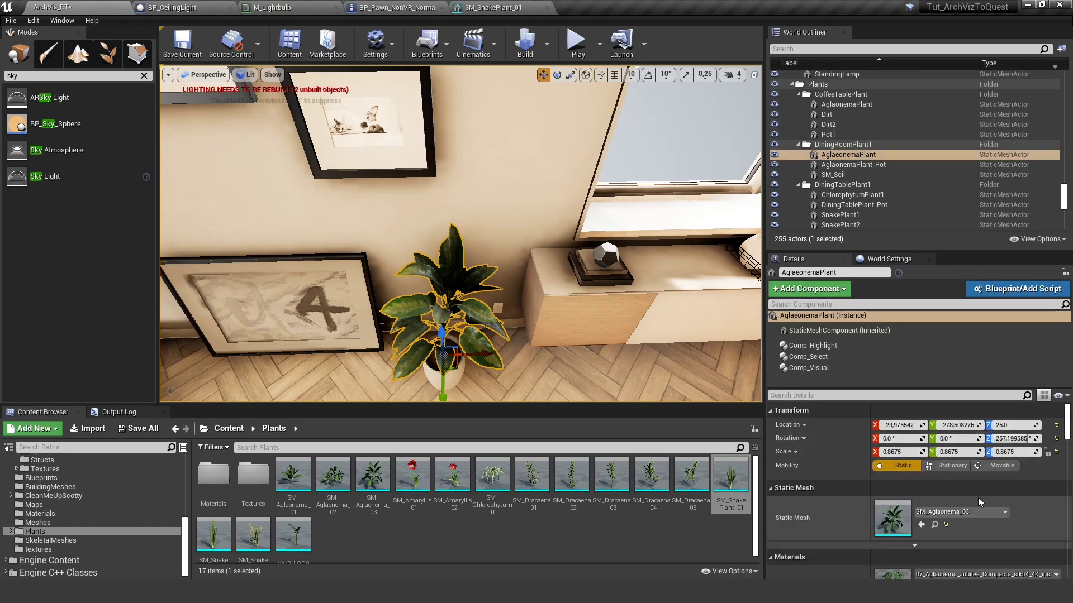
left_click(1000, 465)
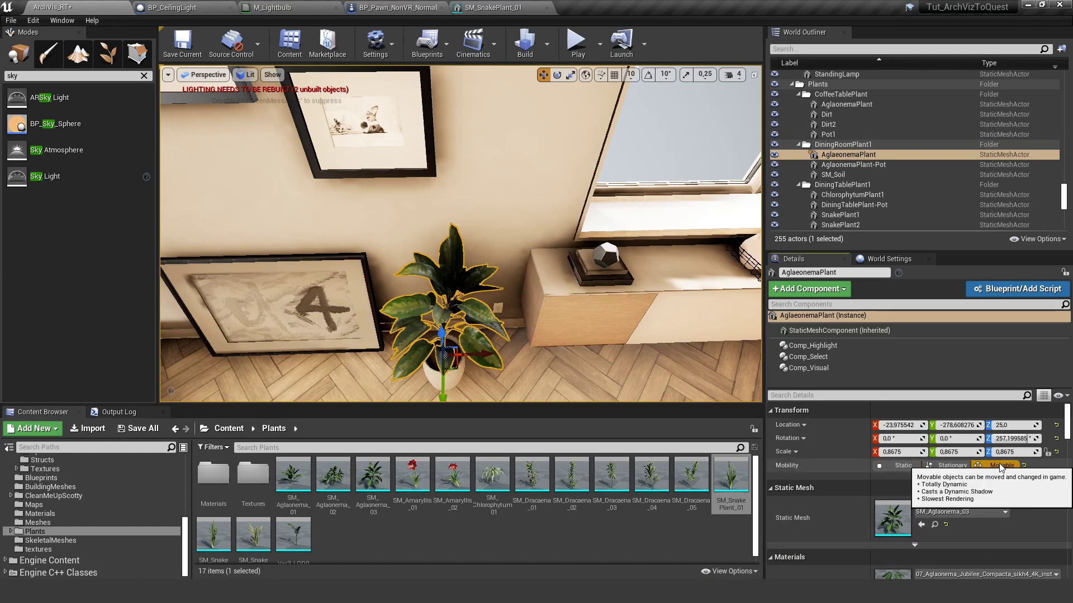
Play the level again and test swapping the dining room plant to the snake plant and back through its menu.
right_click_drag(528, 75, 545, 108)
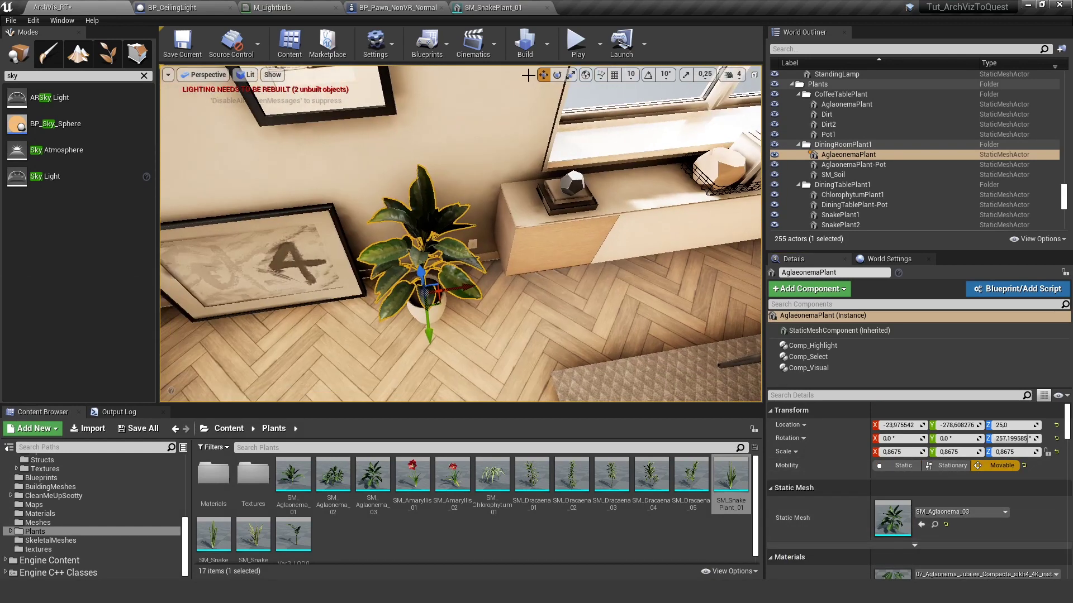
left_click(492, 240)
key("w")
left_click(461, 234)
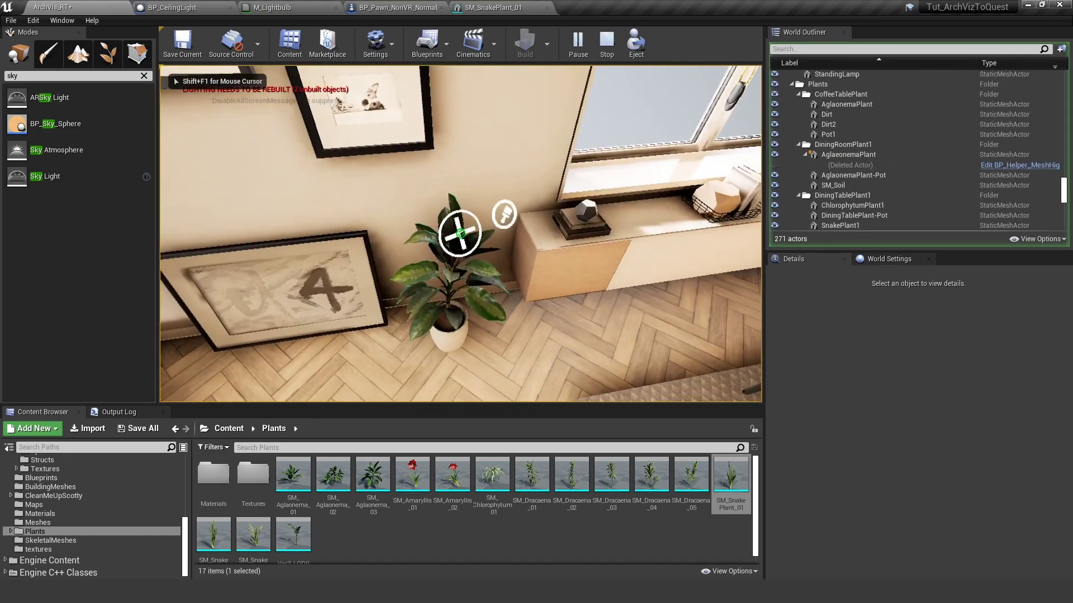
left_click(460, 234)
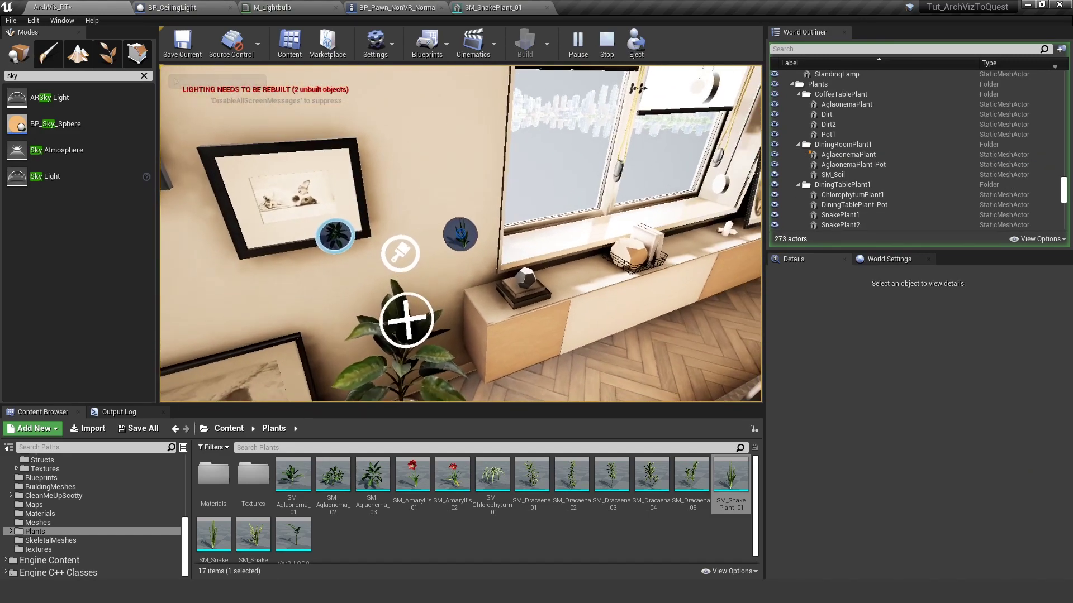
left_click(460, 234)
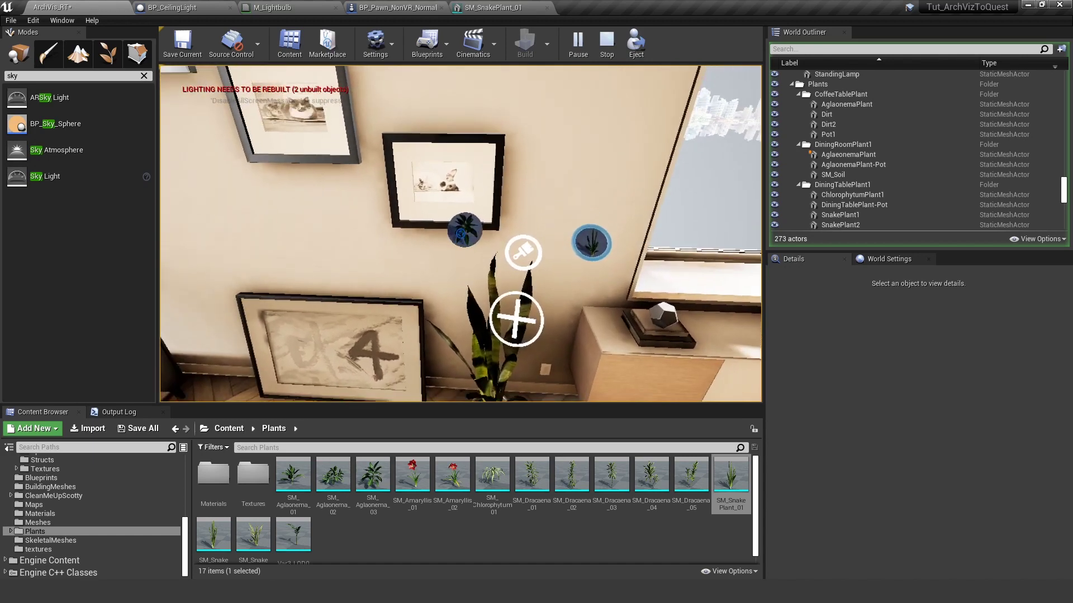
left_click(460, 233)
key("shift+F1")
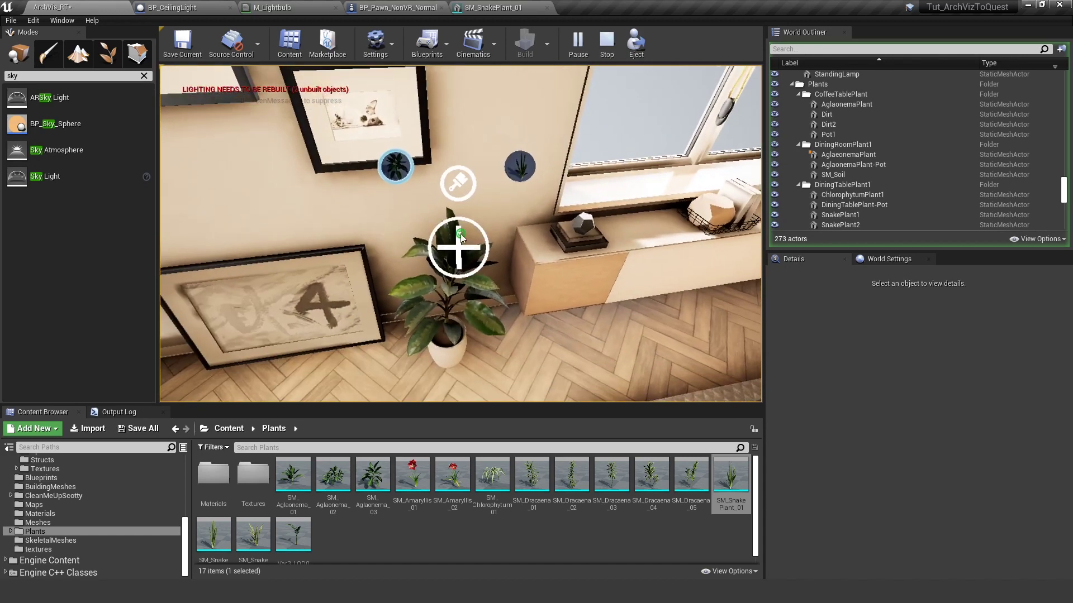
Point out the two plant image buttons with the freed cursor, try them again and end the play session.
left_click(527, 174)
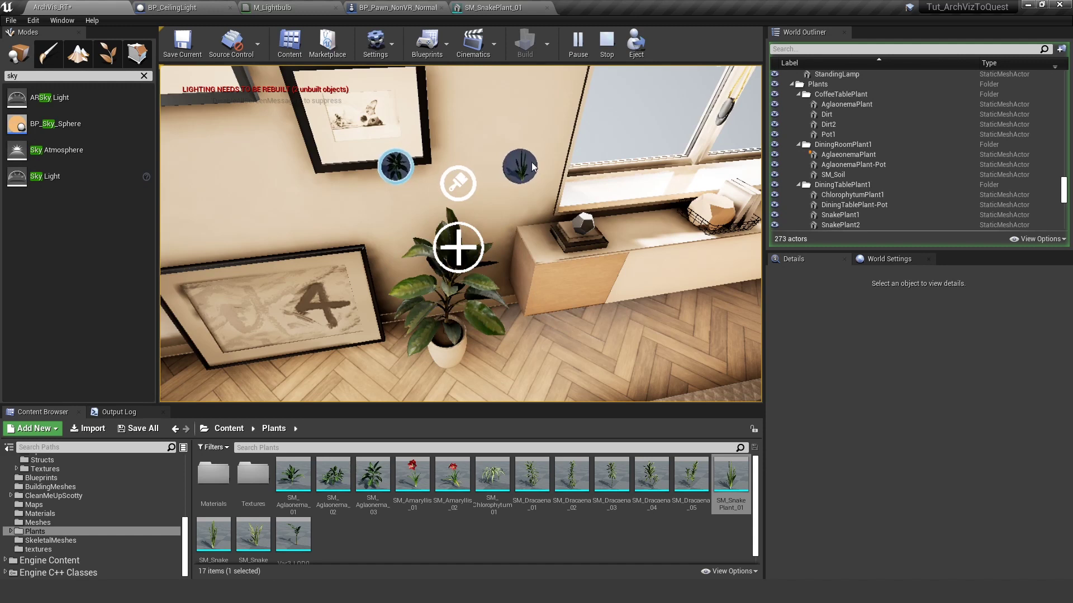
left_click(398, 170)
left_click(522, 167)
left_click(397, 166)
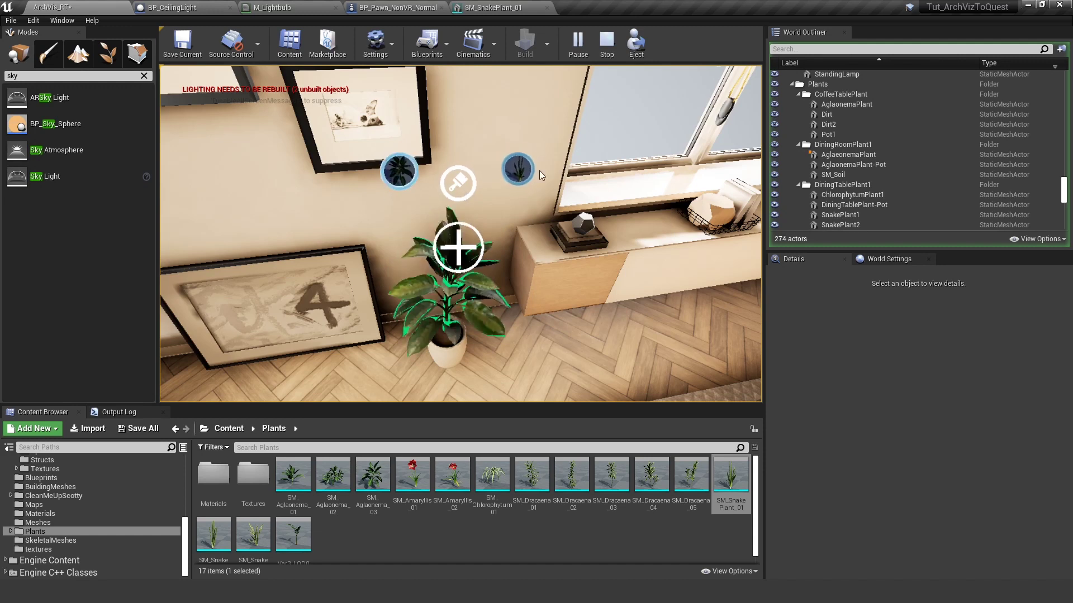
left_click(459, 248)
key("Escape")
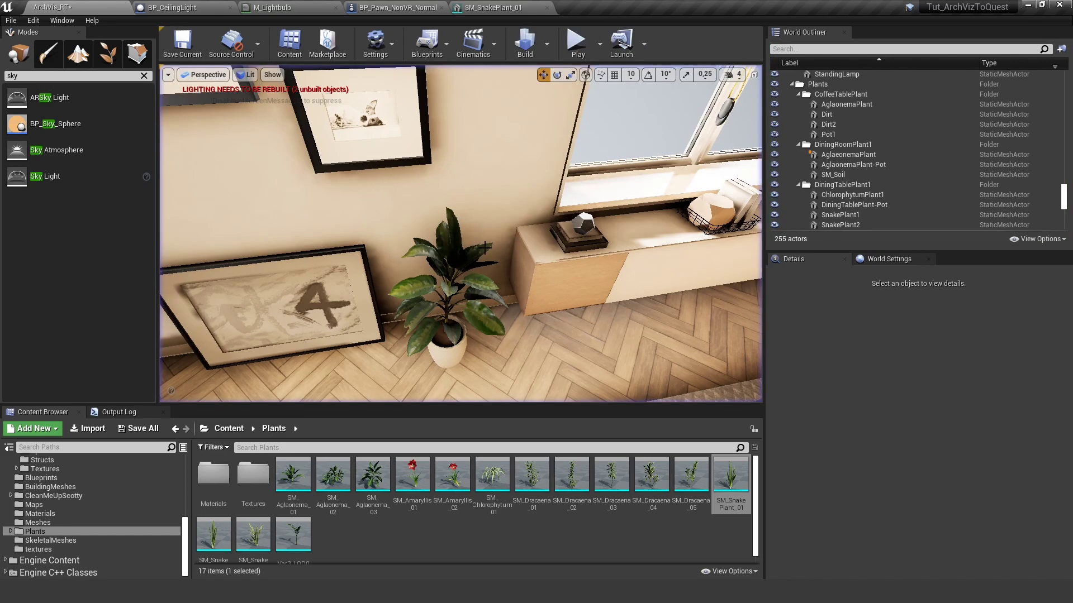
Duplicate the interactive AglaeonemaPlant along X to the corner plant stand and delete the static SnakePlant standing there.
left_click(463, 284)
right_click_drag(464, 284, 559, 291)
key("f")
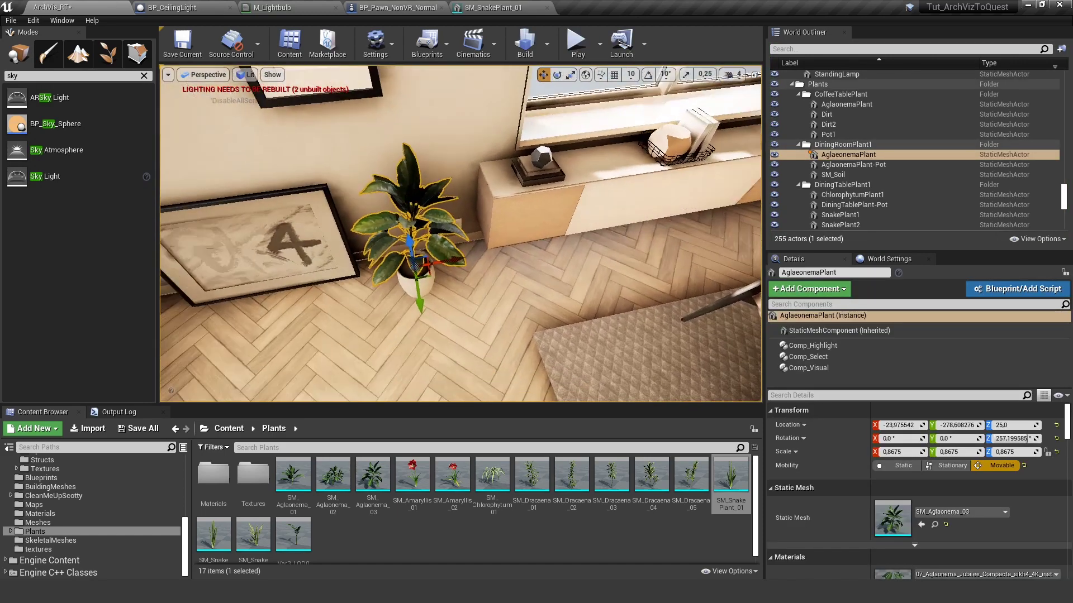
left_click_drag(450, 250, 648, 245, "alt+shift")
left_click(553, 158)
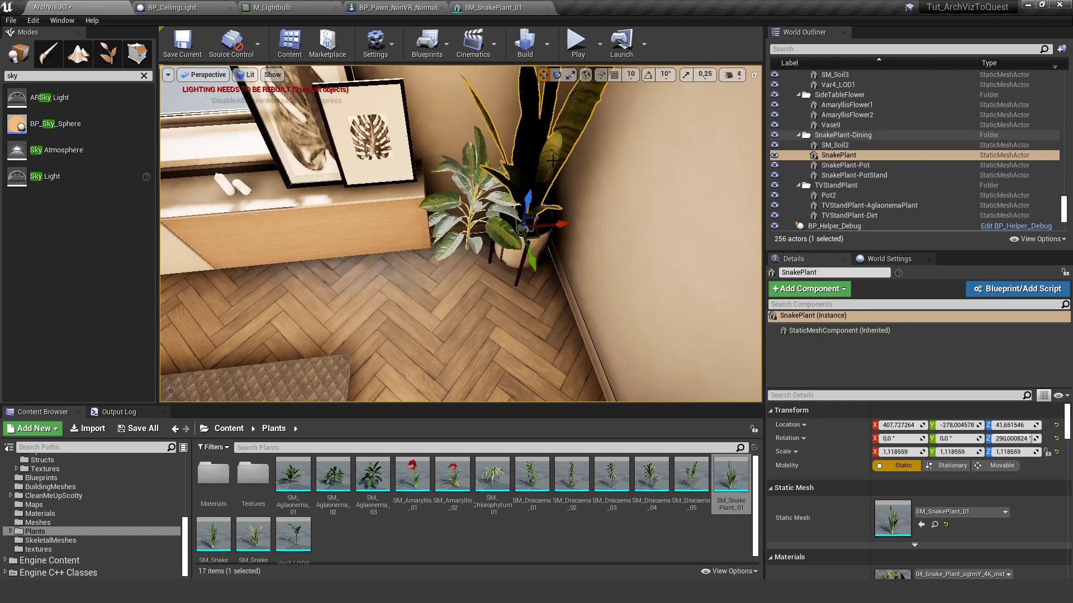
key("Delete")
Fit the AglaeonemaPlant copy into the corner pot, raising it to about Z 36.8 and enlarging it uniformly to about 1.08.
left_click(470, 216)
left_click_drag(504, 242, 560, 240)
right_click_drag(561, 239, 604, 246)
key("w")
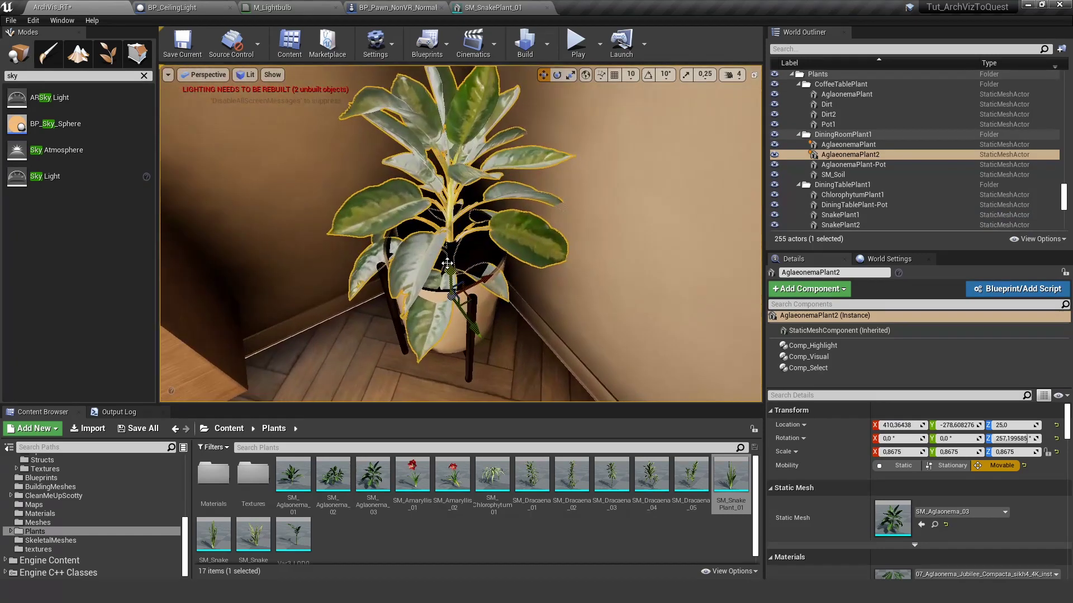
left_click_drag(452, 277, 455, 238)
left_click_drag(444, 275, 462, 269)
right_click_drag(462, 268, 442, 274)
key("d")
key("q")
right_click_drag(520, 266, 521, 218)
key("w")
left_click_drag(524, 243, 513, 244)
Rotate the corner AglaeonemaPlant copy about its vertical axis to about 458°.
key("s")
right_click_drag(512, 244, 486, 252)
key("e")
left_click_drag(486, 336, 568, 327)
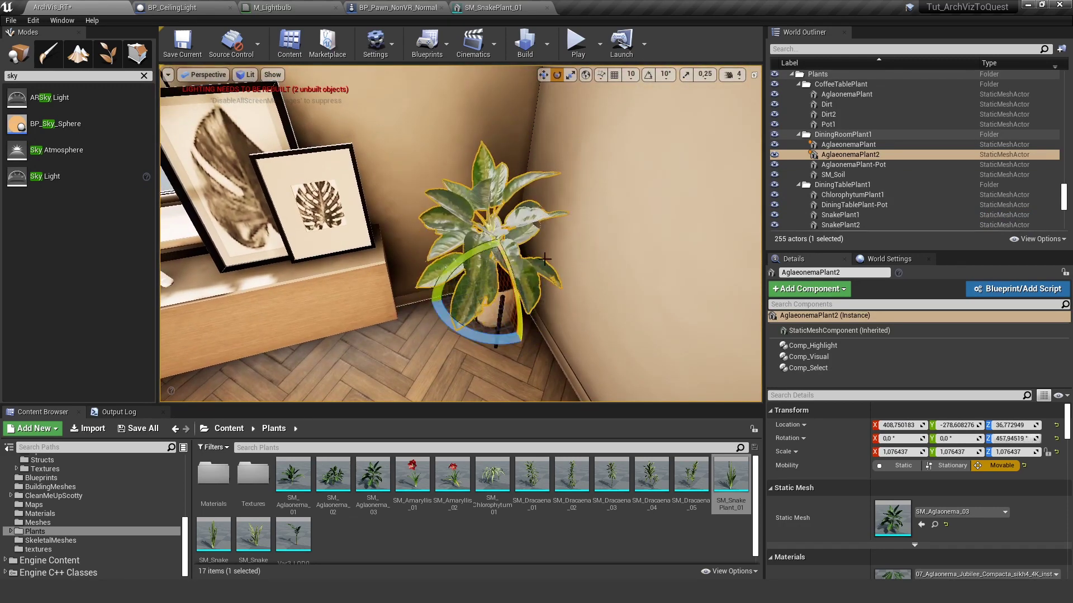
right_click_drag(568, 328, 544, 313)
key("q")
right_click_drag(558, 241, 559, 241)
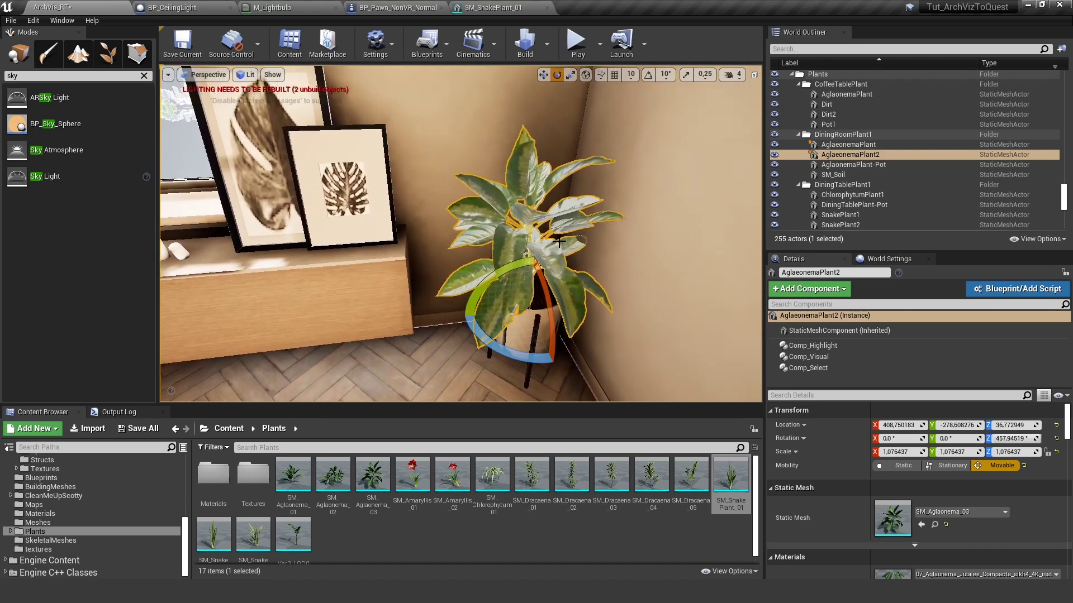
Set Current Material to Black in the corner plant's Comp_Visual component, update it and inspect the swapped plant in its pot.
key("s")
mouse_move(578, 236)
right_mouse_down()
mouse_move(268, 223)
mouse_move(576, 237)
right_mouse_up()
key("w")
left_click(836, 359)
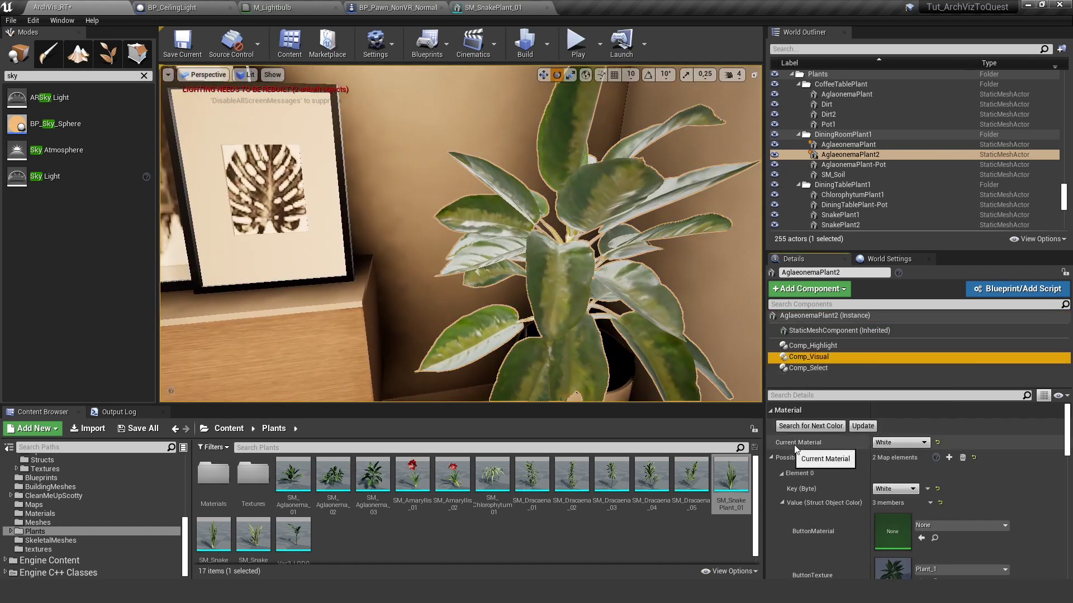
left_click(910, 442)
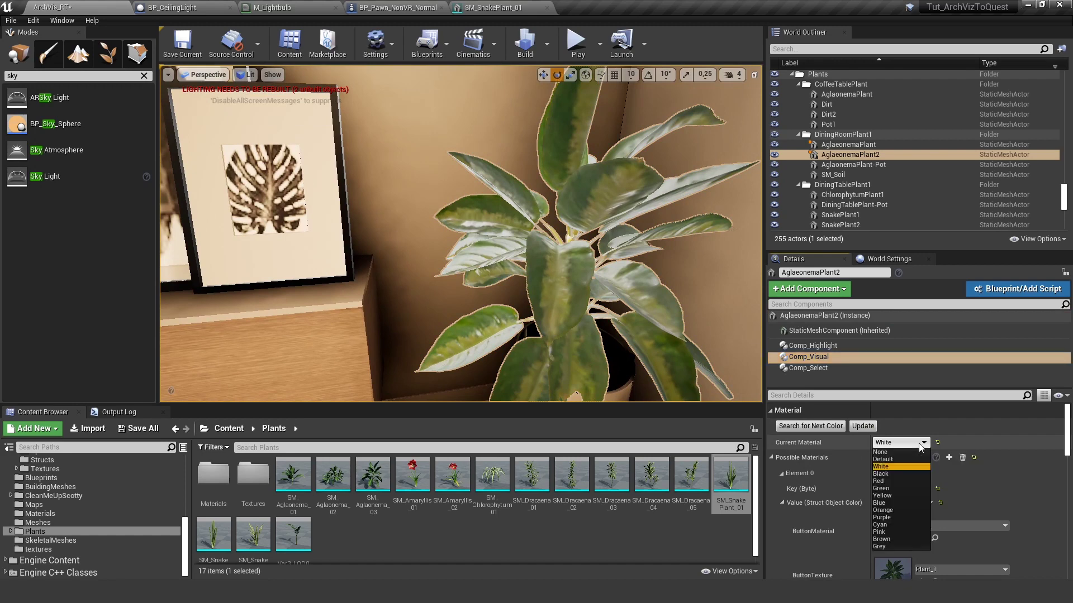
left_click(886, 474)
left_click(863, 426)
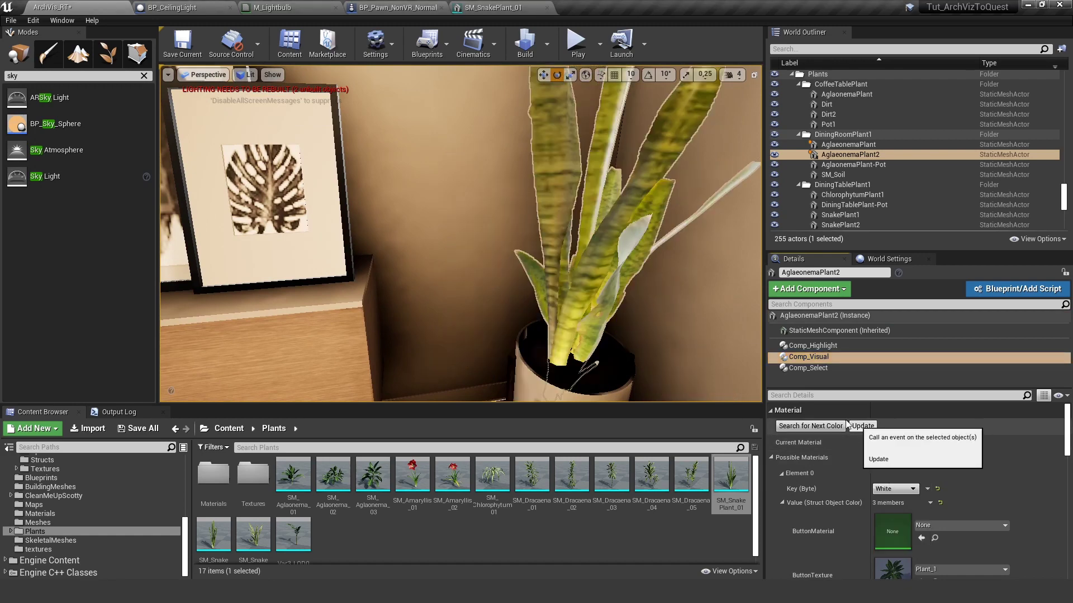
mouse_move(569, 283)
right_mouse_down()
mouse_move(386, 277)
mouse_move(570, 283)
right_mouse_up()
right_click_drag(510, 268, 490, 294)
key("w")
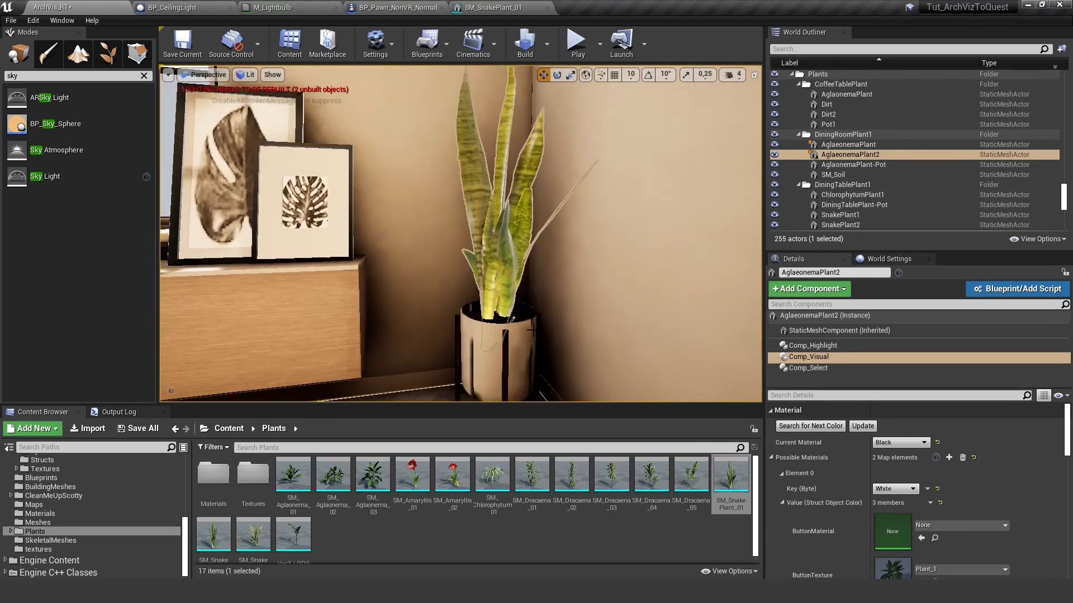
Play the level, open the corner plant's selection menu and swap it to the Aglaonema.
key("f")
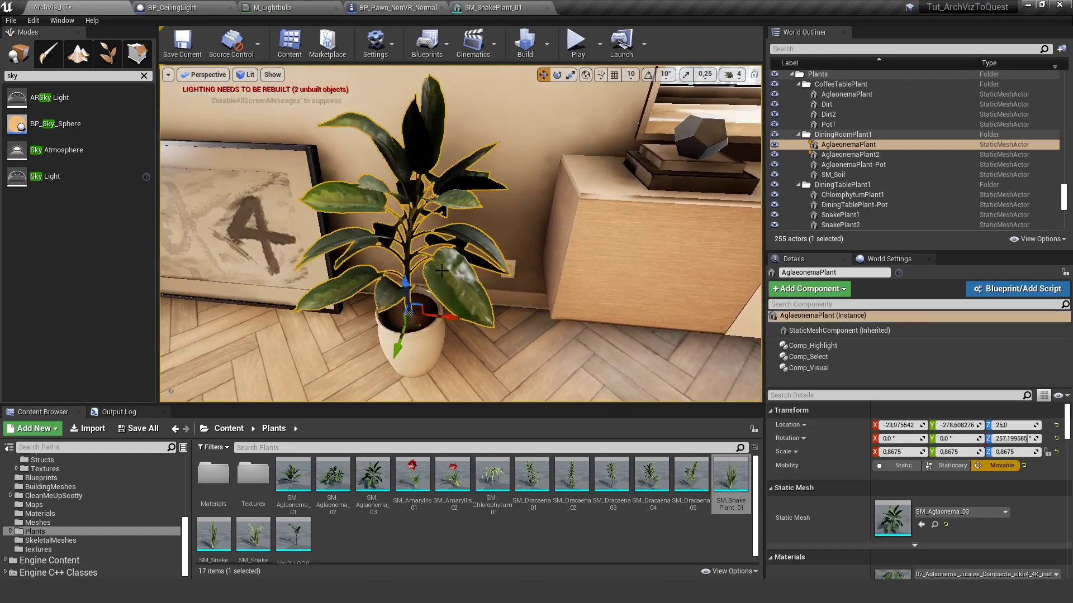
left_click(575, 40)
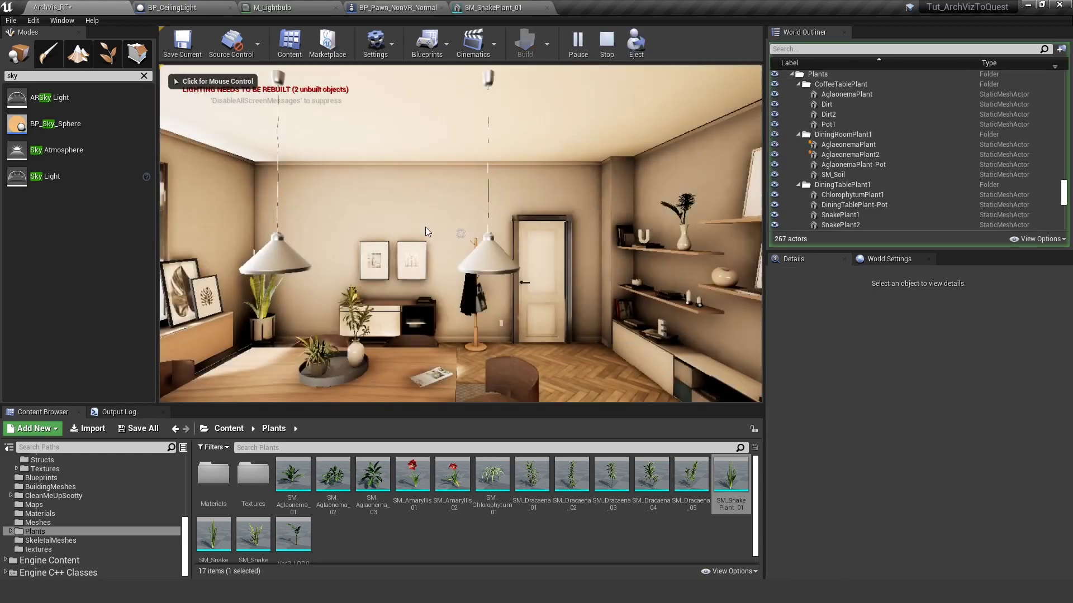
left_click(425, 227)
key("w")
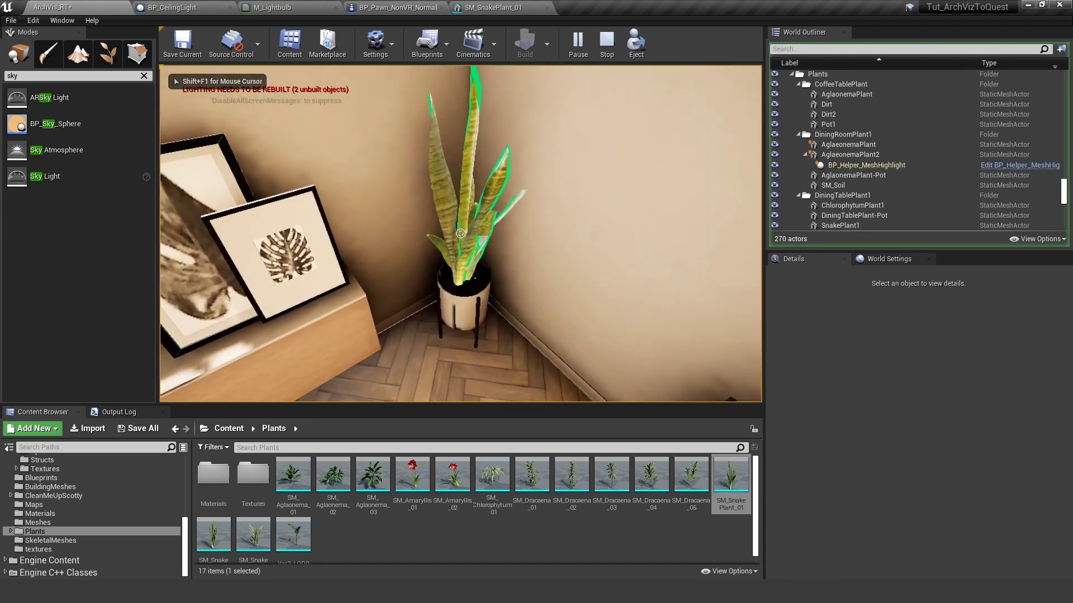
left_click(461, 234)
left_click(461, 234)
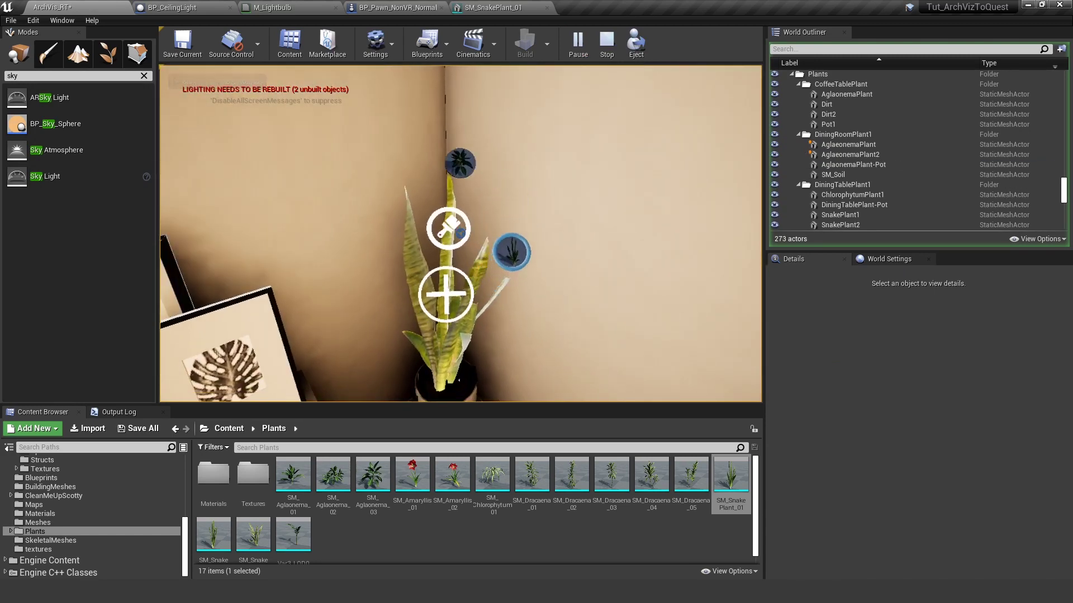
left_click(460, 233)
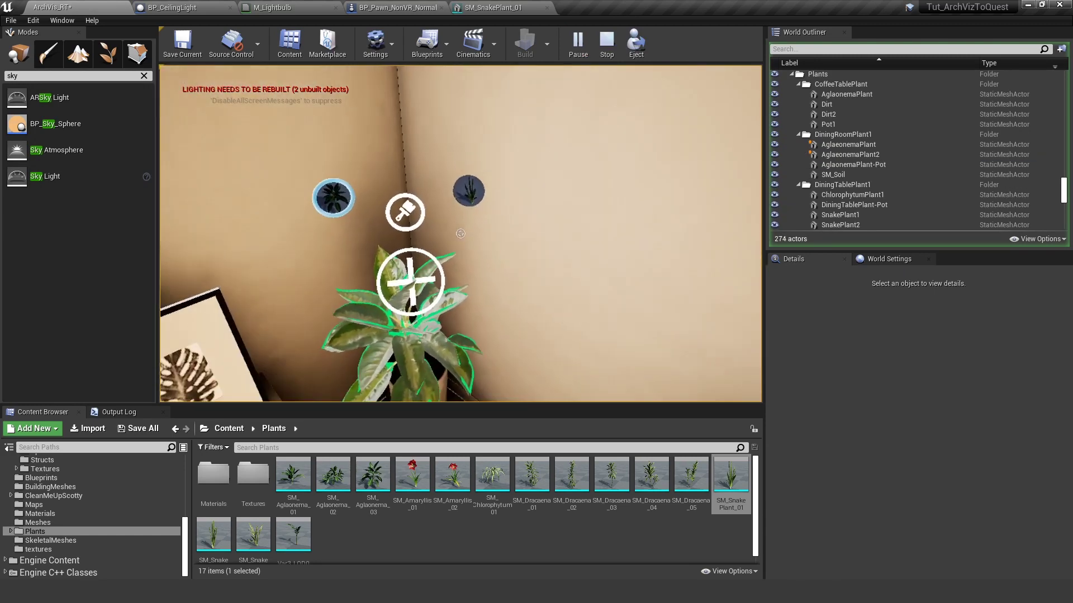
Switch the corner plant repeatedly between snake plant and Aglaonema with the freed cursor, ending on Aglaonema, and collapse its menu.
left_click(524, 151)
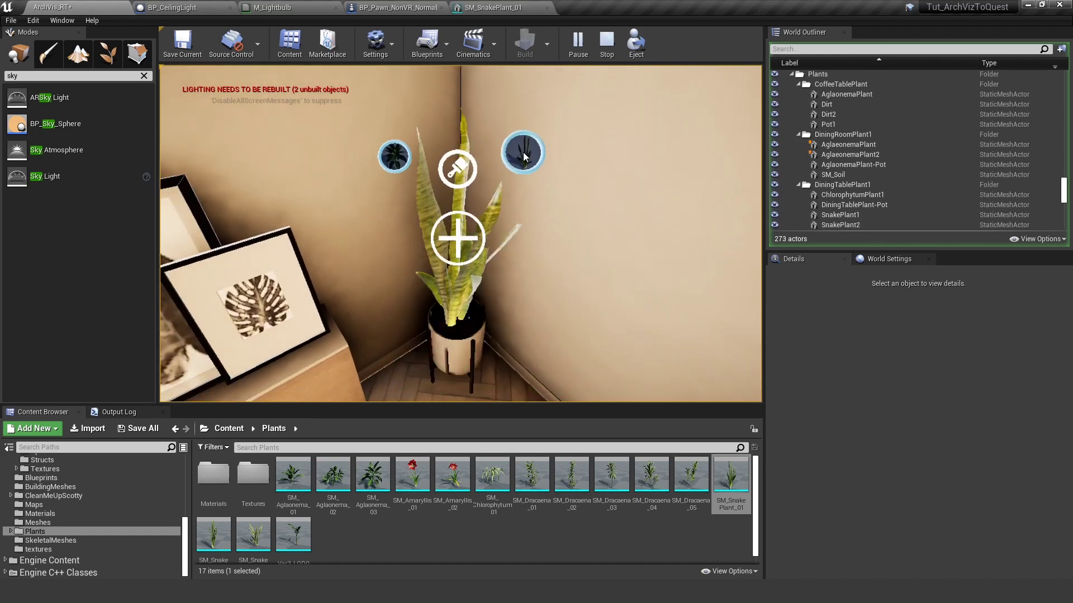
left_click(391, 151)
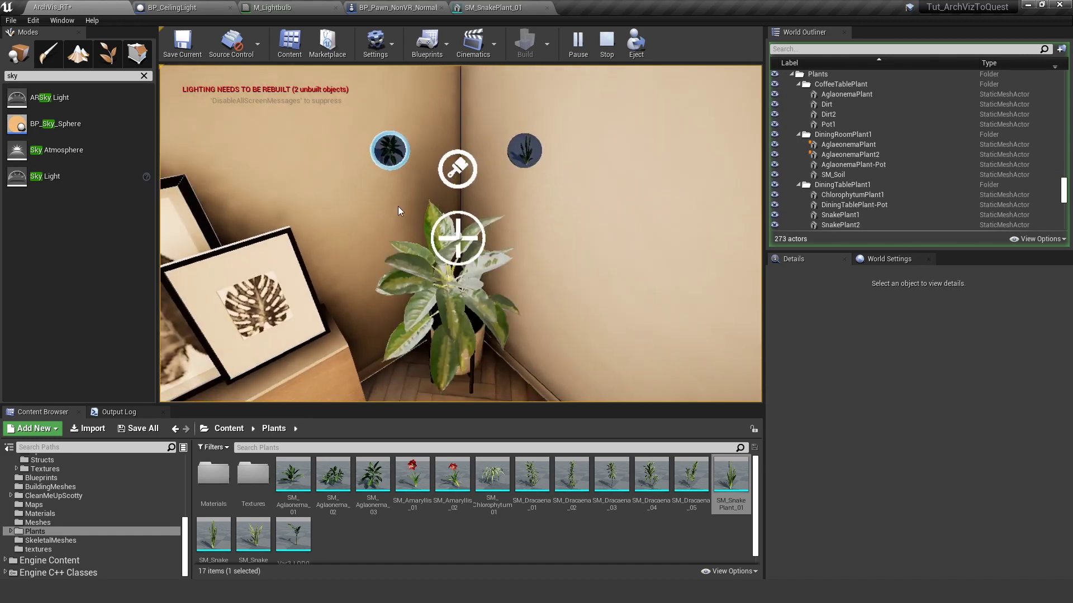
left_click(534, 158)
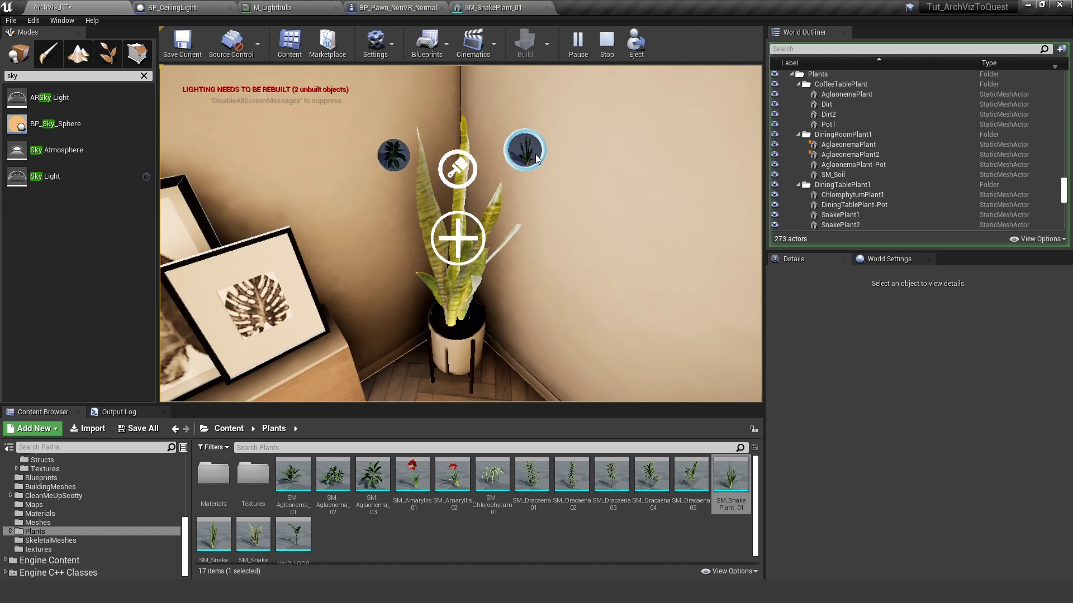
left_click(393, 152)
left_click(516, 160)
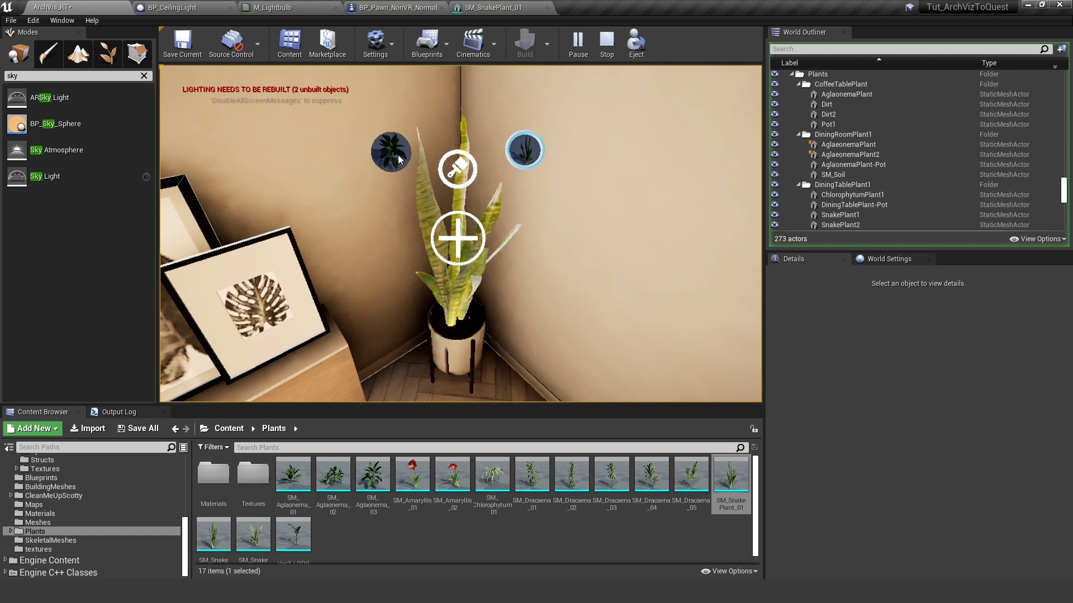
left_click(399, 159)
left_click(453, 234)
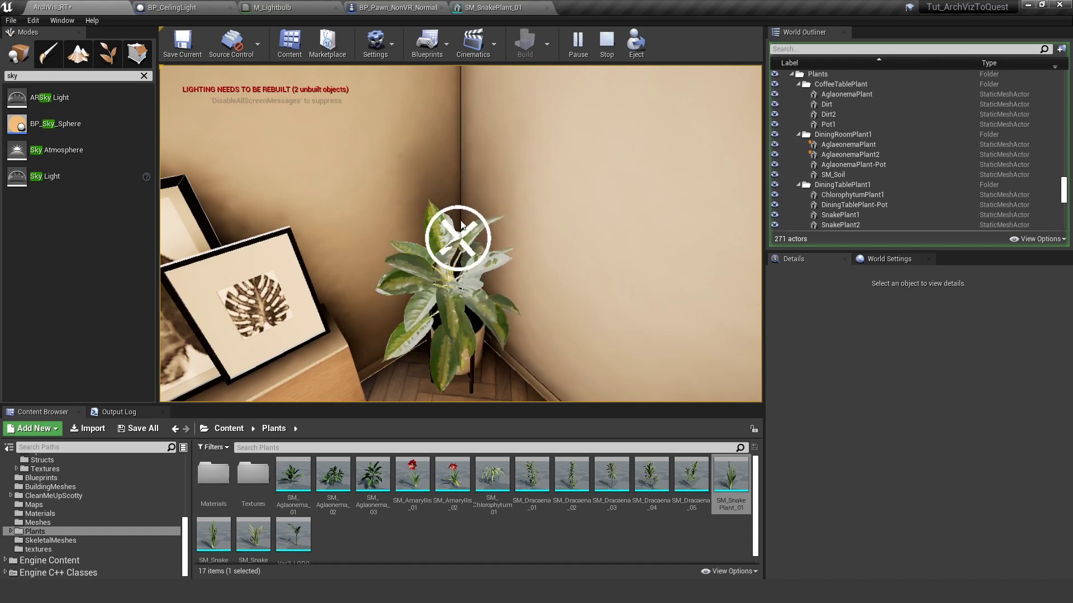
Return to walking control and go back across the room to highlight the original dining room Aglaonema.
left_click(475, 133)
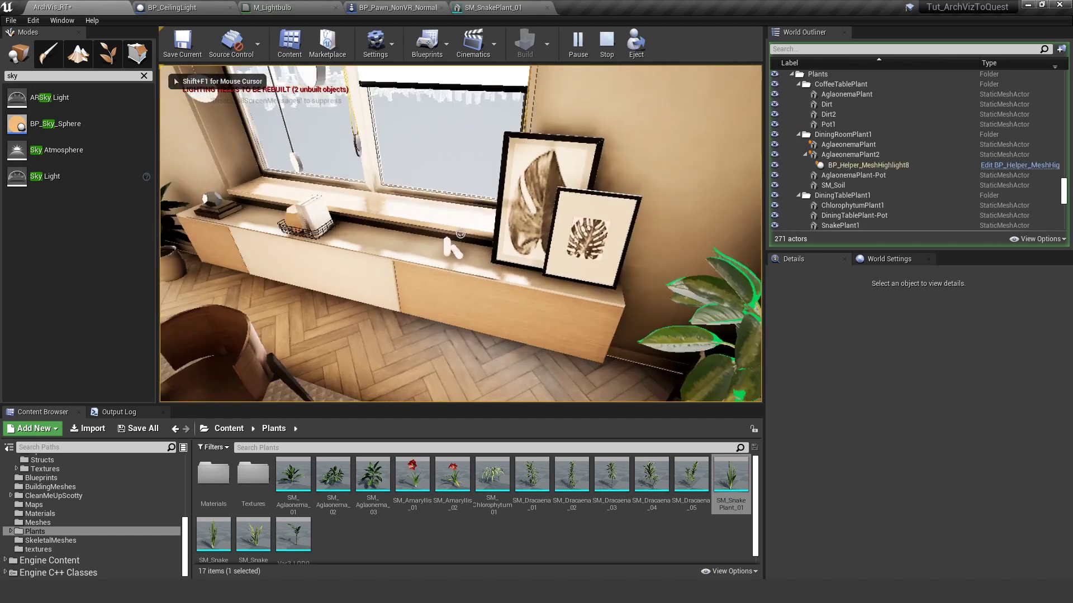
key("s")
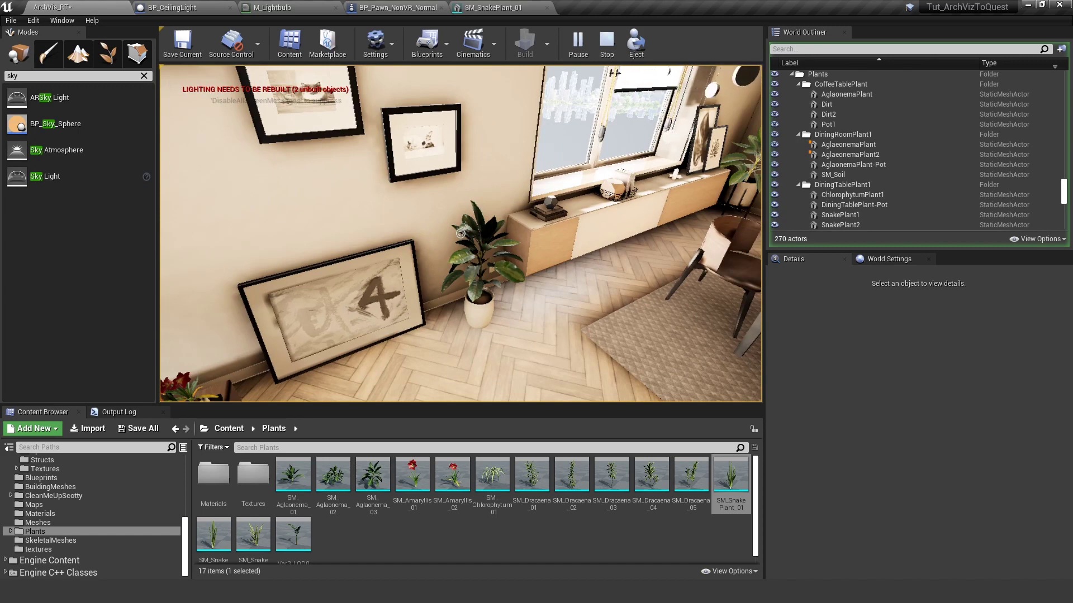
key("w")
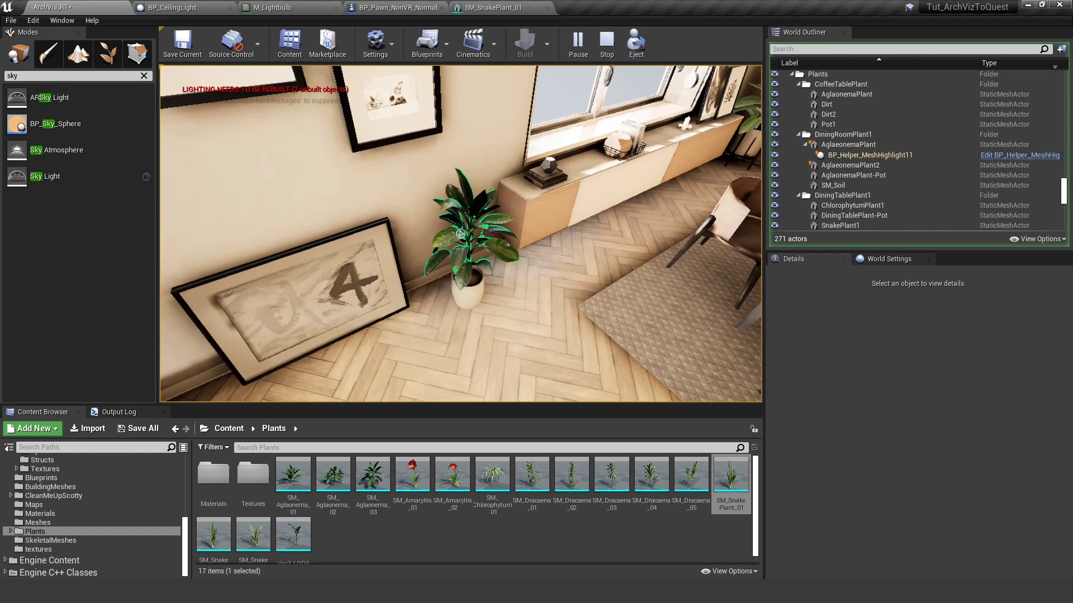